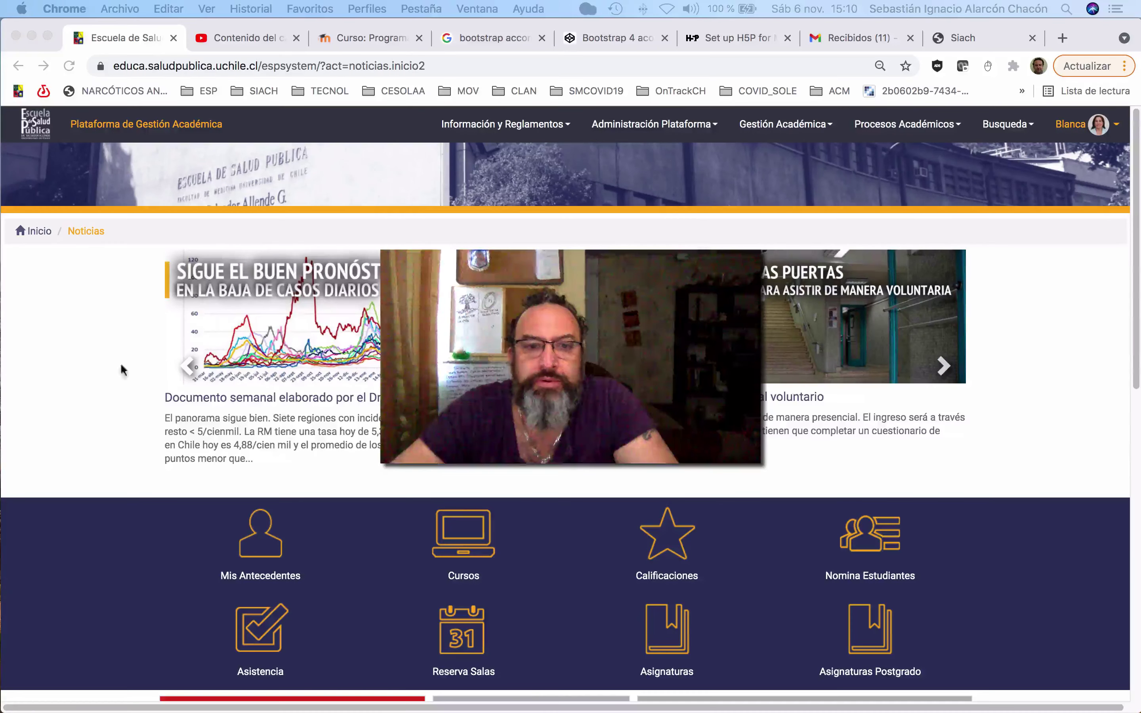
# Open the Nomina Estudiantes page from the academic platform's home page.
pyautogui.click(539, 480)
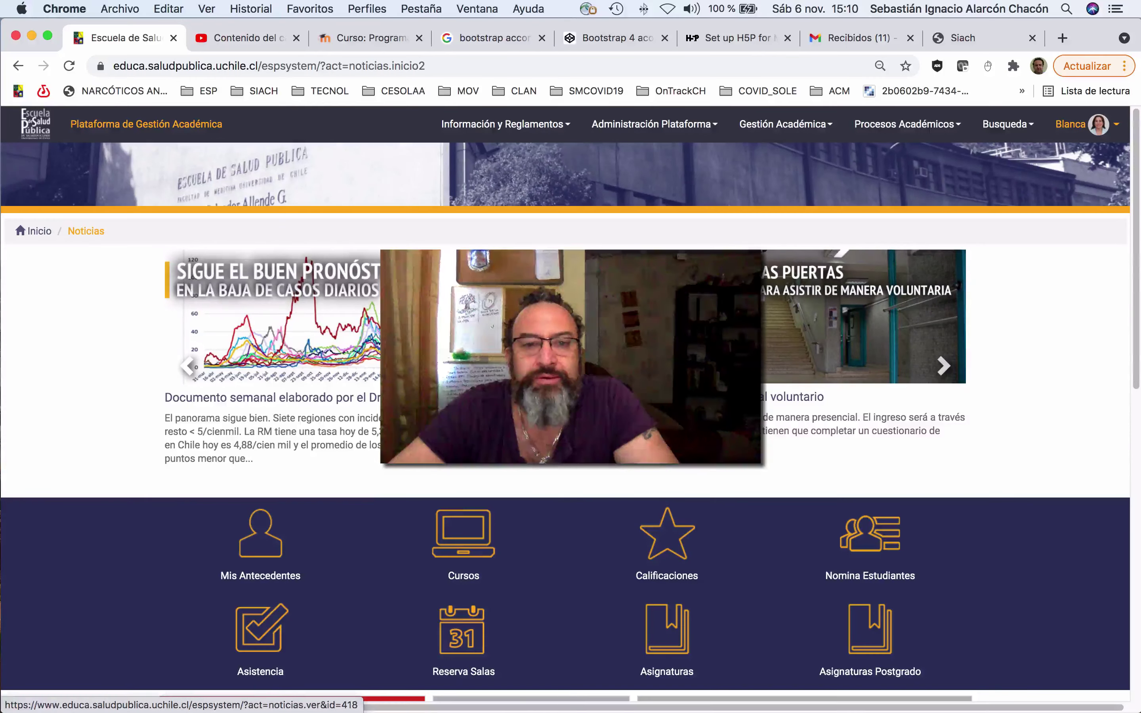
pyautogui.scroll(-2, 540, 448)
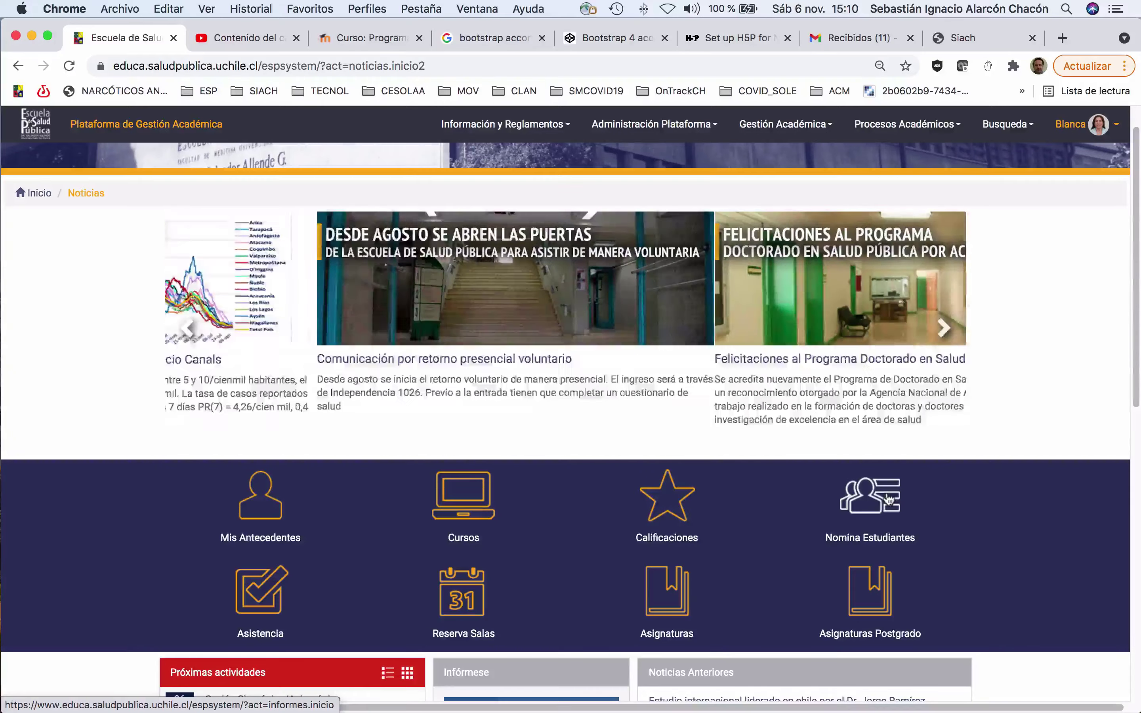
pyautogui.click(890, 499)
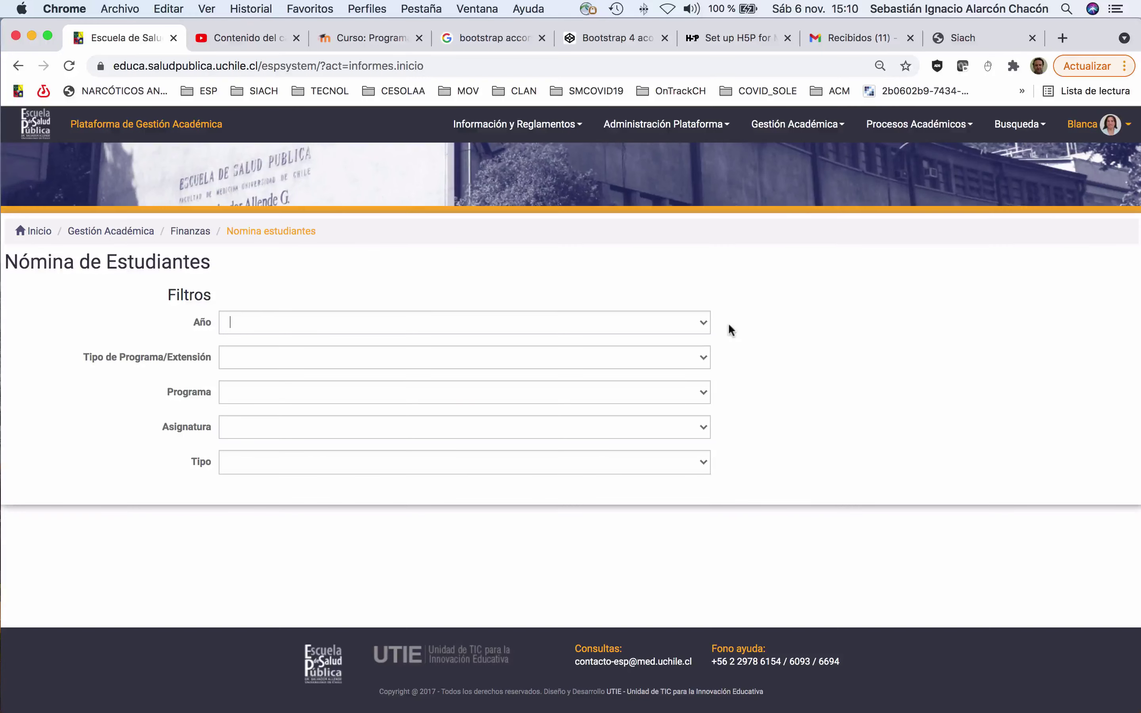
# Filter the roster by year 2021, type Cursos, program Cursos abiertos and the second-listed Programa de Capacitación para la Captura, Procesamiento y Codificación course.
pyautogui.click(701, 323)
pyautogui.click(702, 326)
pyautogui.click(651, 352)
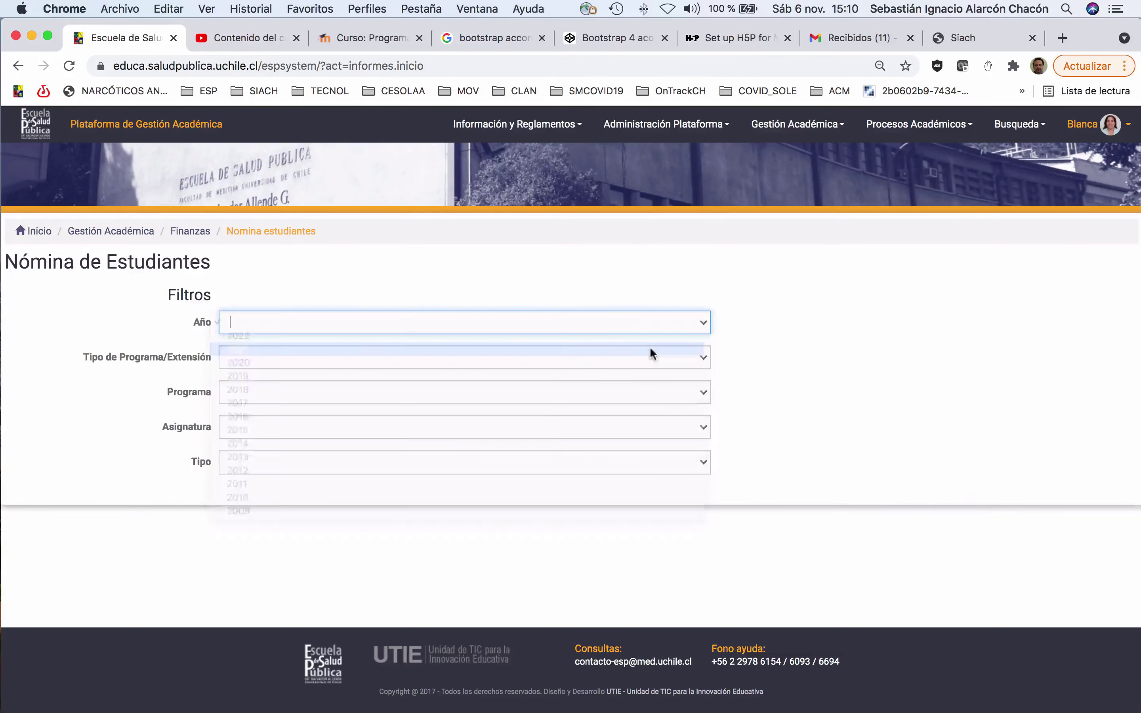
pyautogui.click(675, 363)
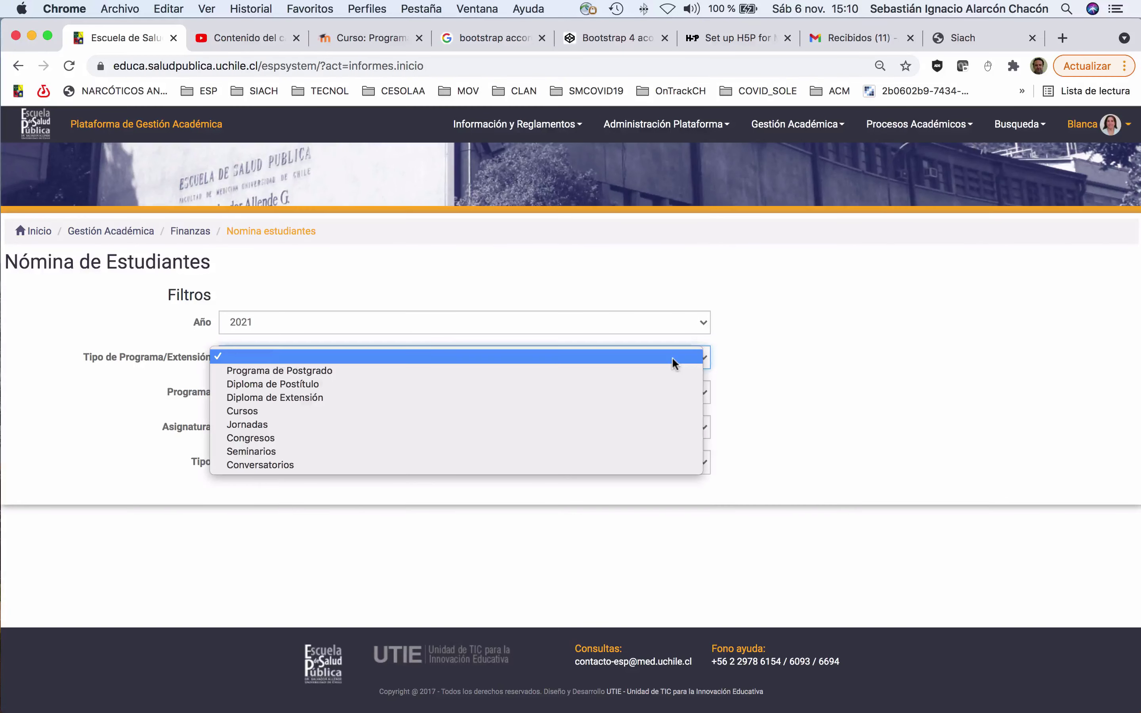
pyautogui.click(628, 411)
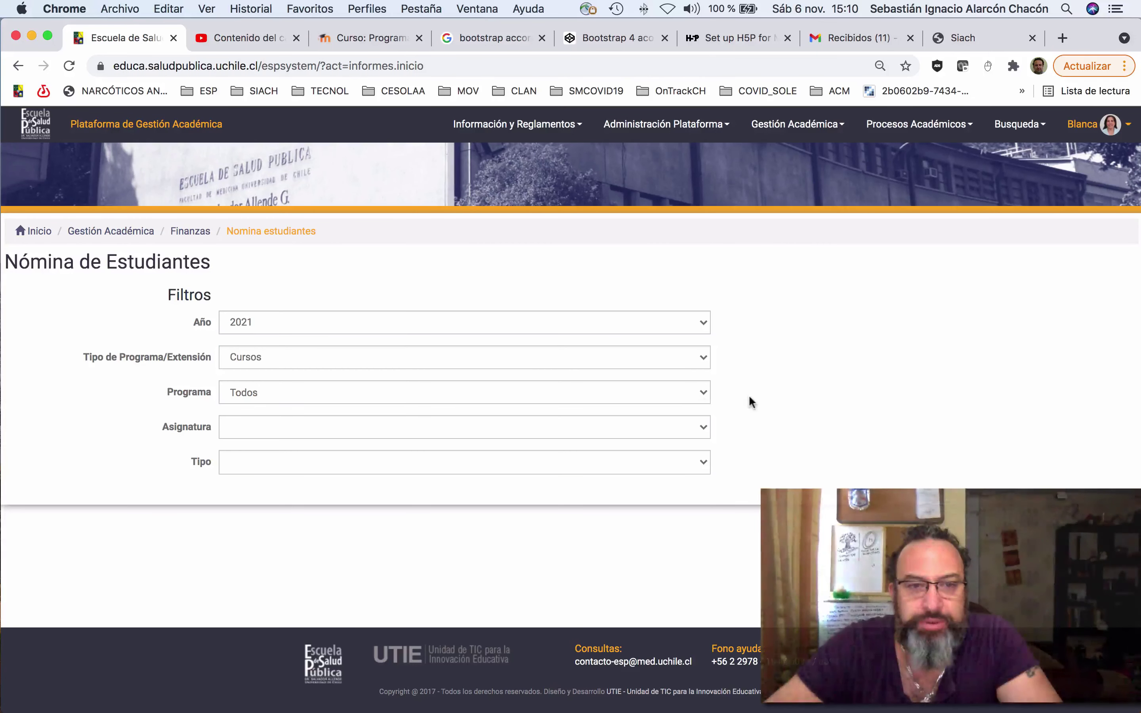
pyautogui.click(689, 394)
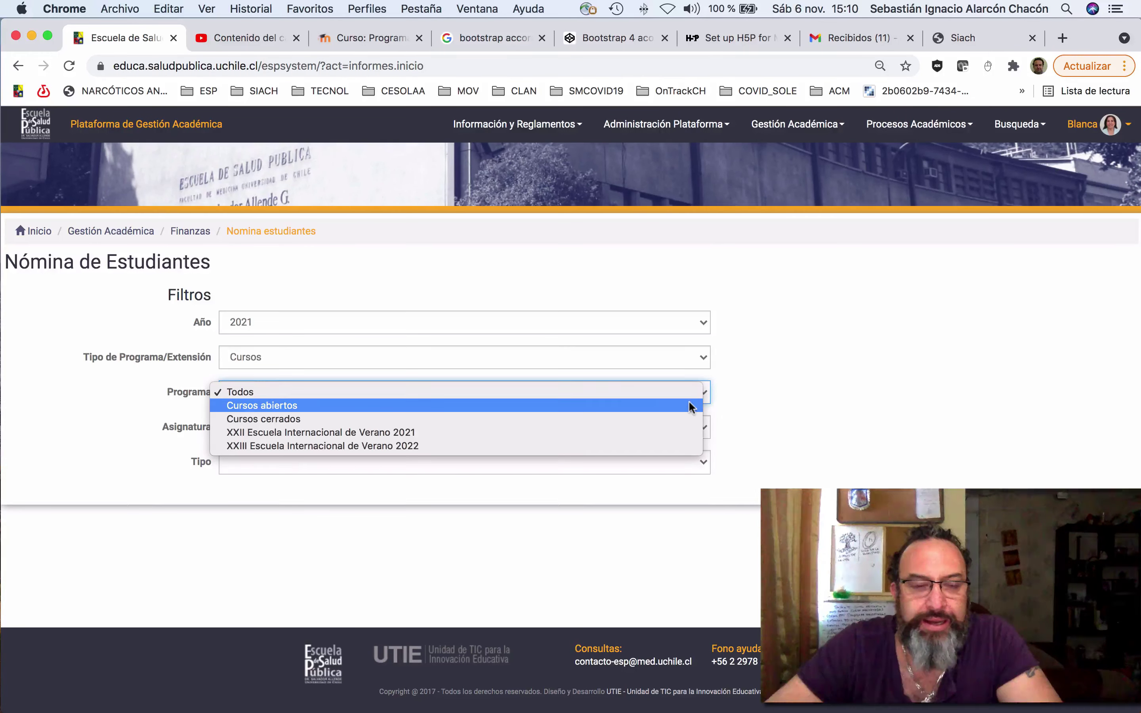
pyautogui.click(689, 405)
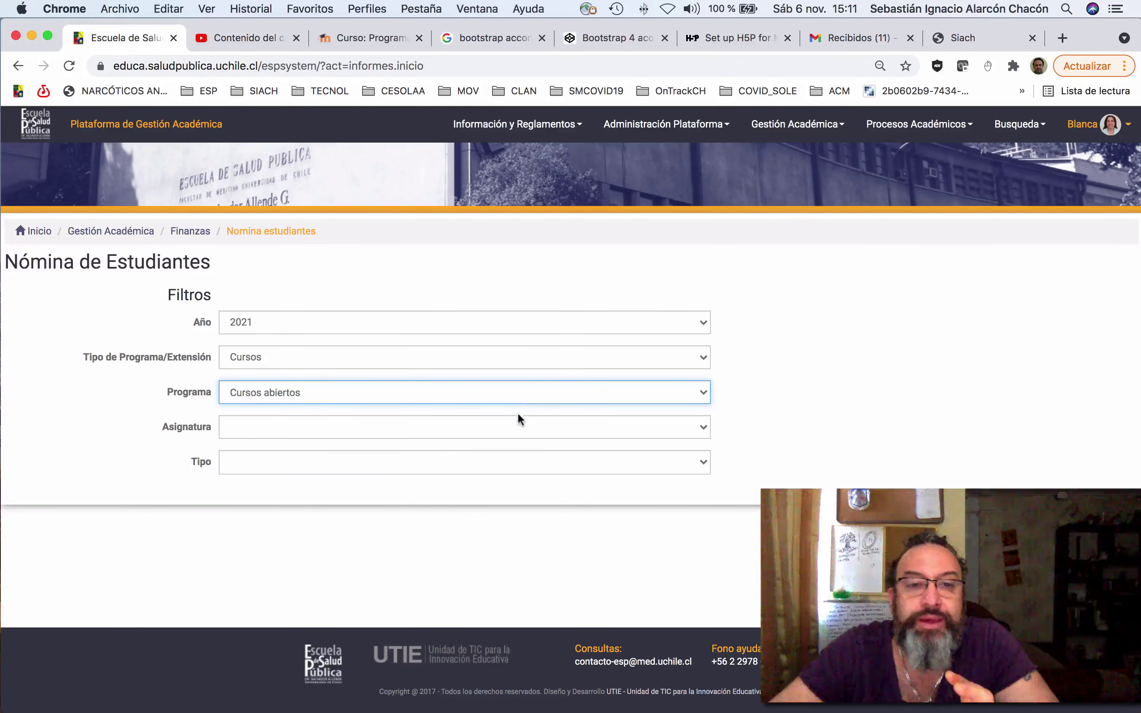
pyautogui.click(512, 427)
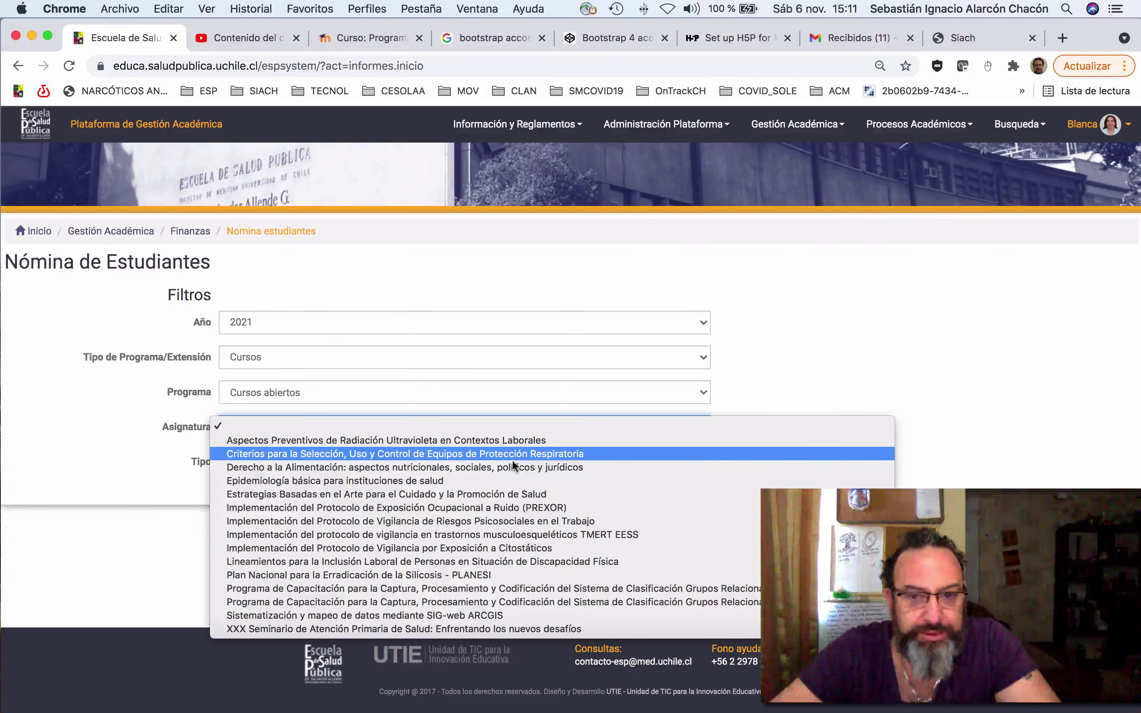
pyautogui.click(589, 602)
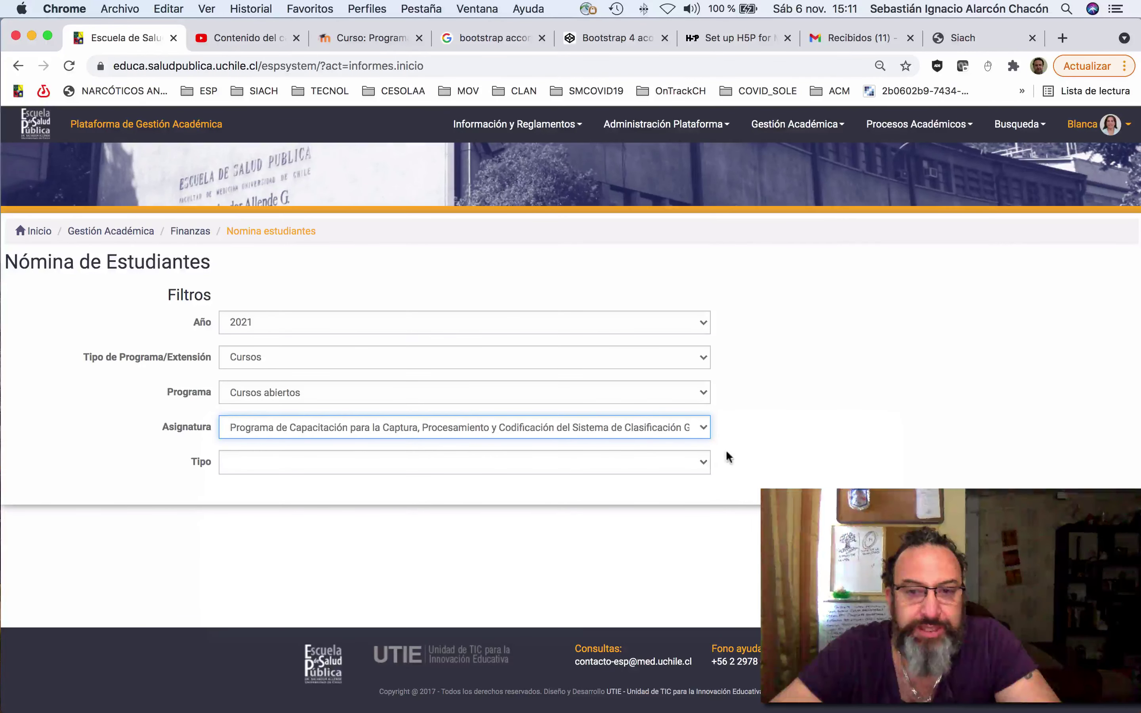
# Generate the Calificaciones report with all the optional student fields included and look through the grades of the enrolled students.
pyautogui.click(697, 461)
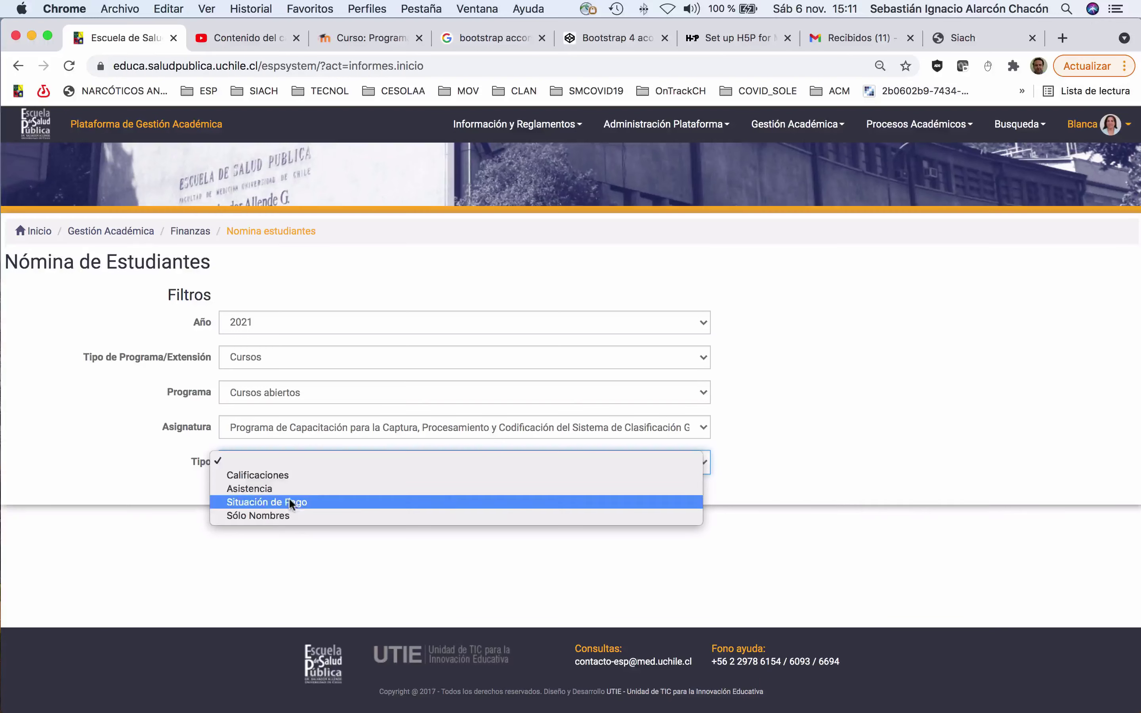
pyautogui.click(286, 476)
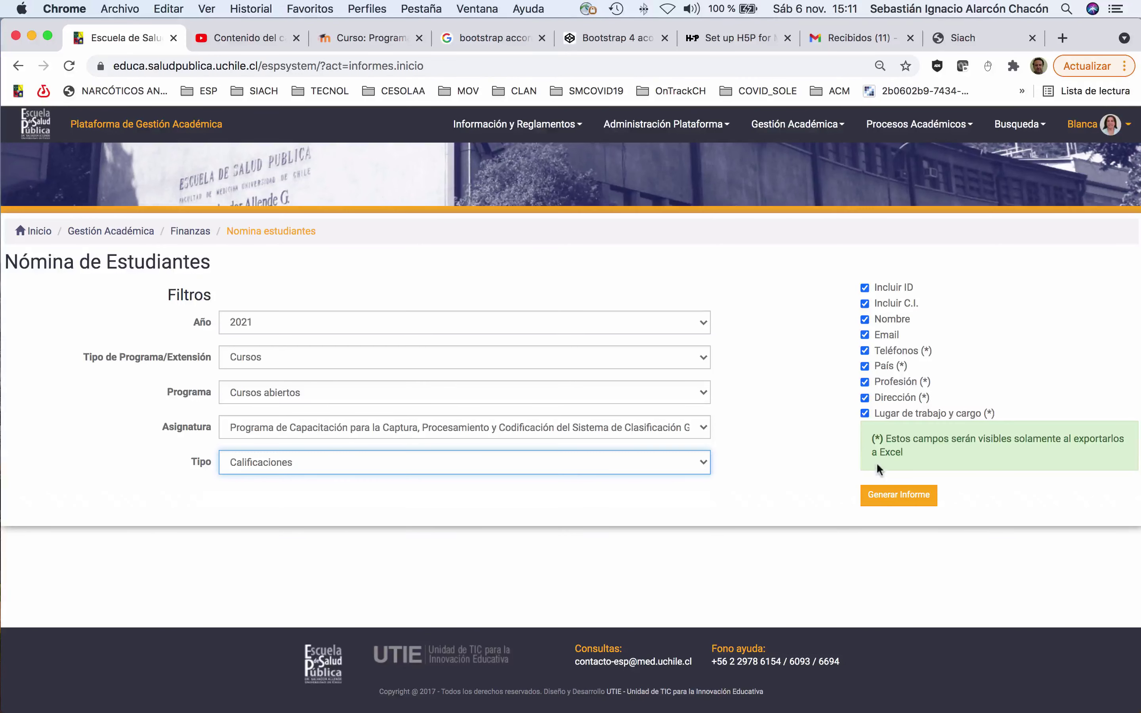
pyautogui.click(895, 501)
pyautogui.scroll(-1, 811, 494)
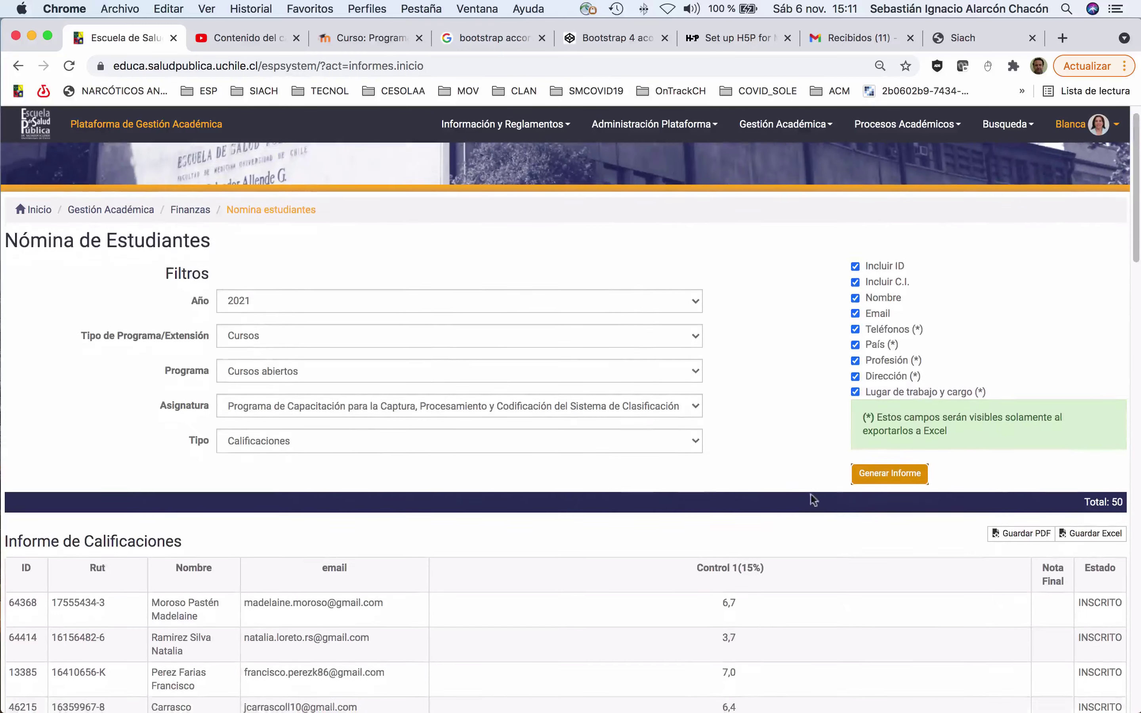
pyautogui.scroll(-5, 811, 493)
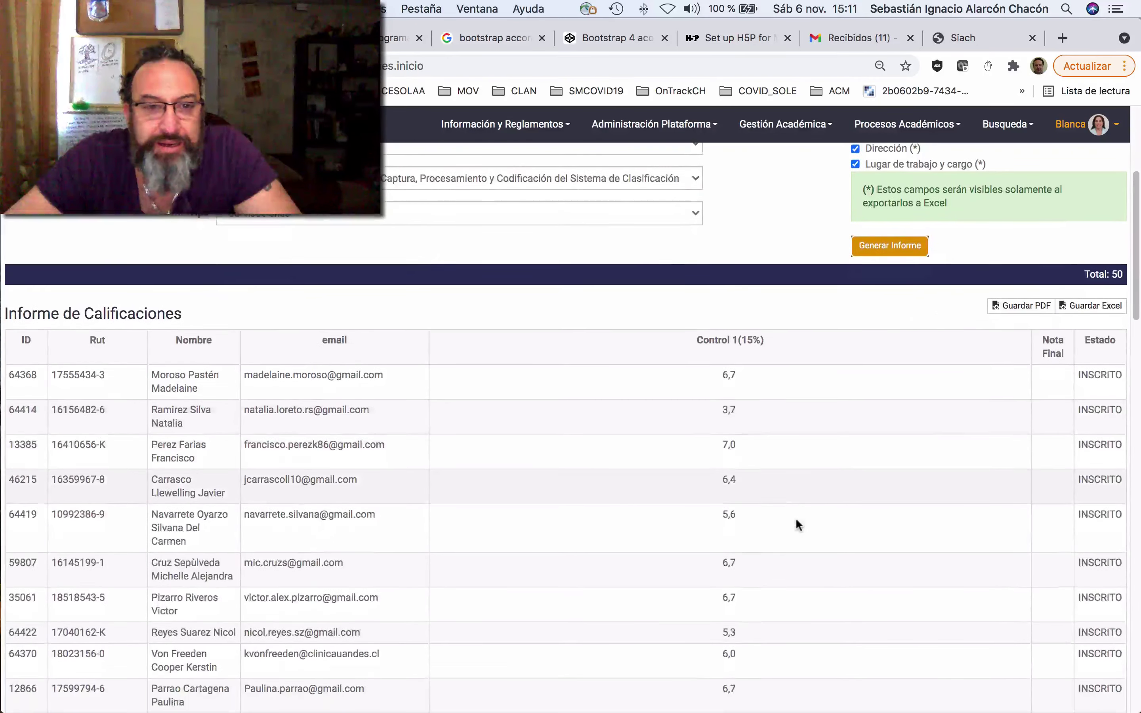
pyautogui.scroll(-3, 795, 517)
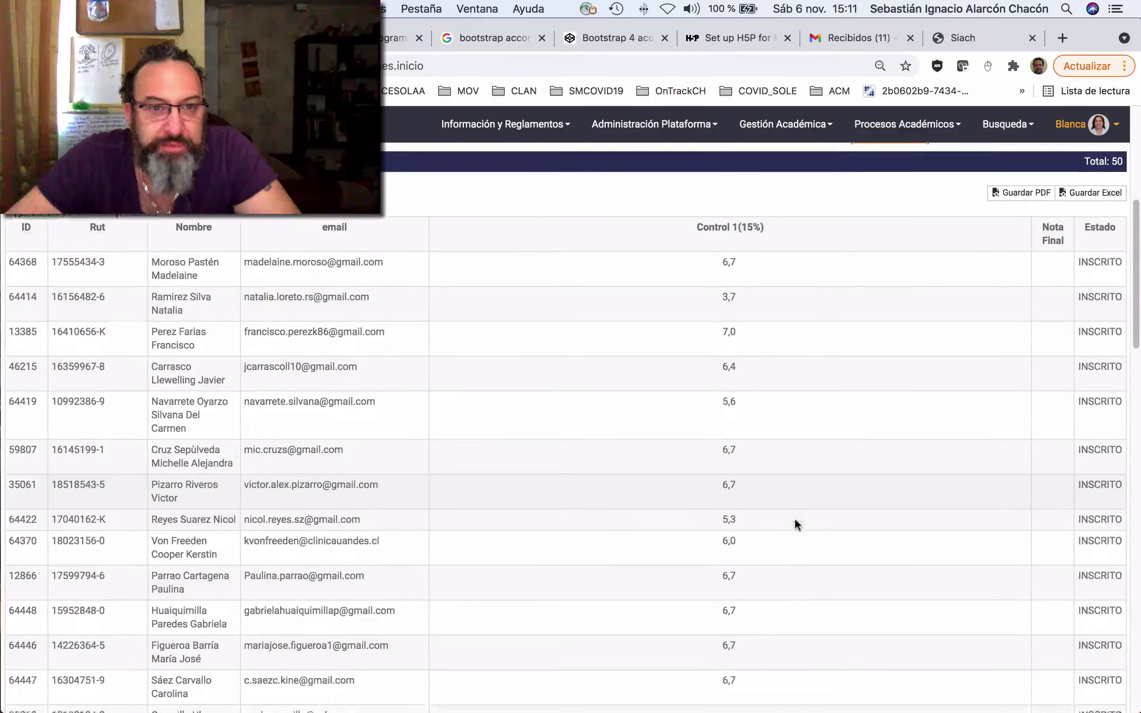
pyautogui.scroll(-20, 643, 491)
pyautogui.scroll(12, 703, 482)
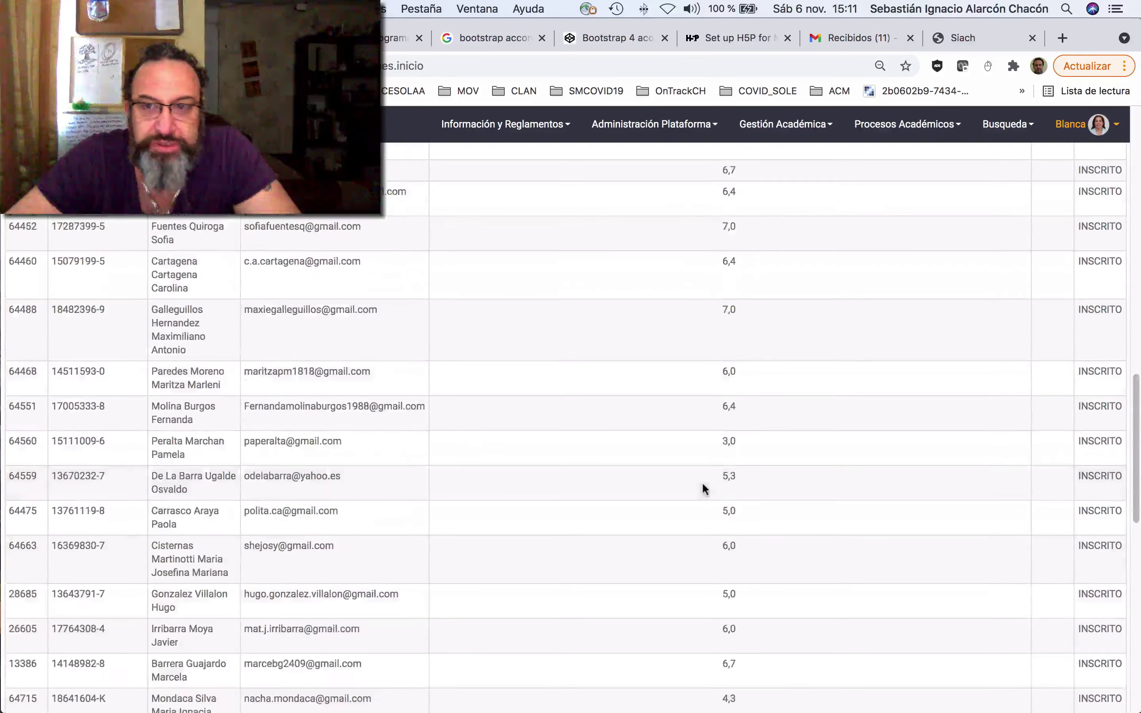
pyautogui.scroll(10, 702, 481)
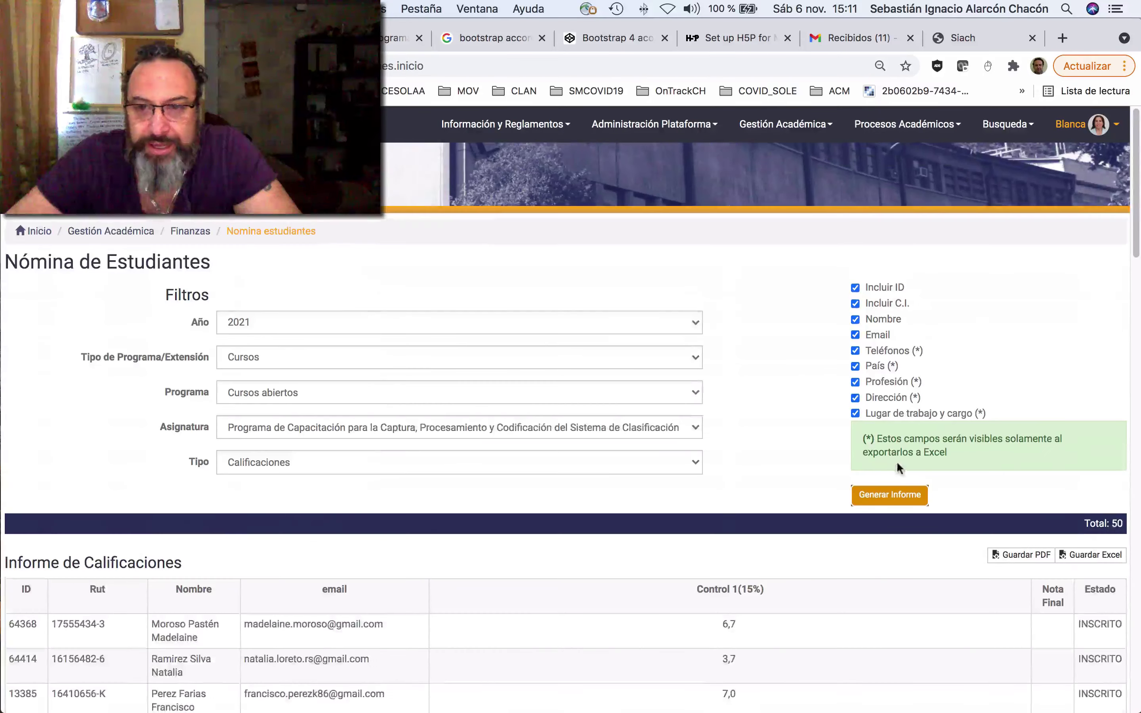
# Generate the Situación de Pago report for the same course with the payment status filter at Todos.
pyautogui.click(695, 464)
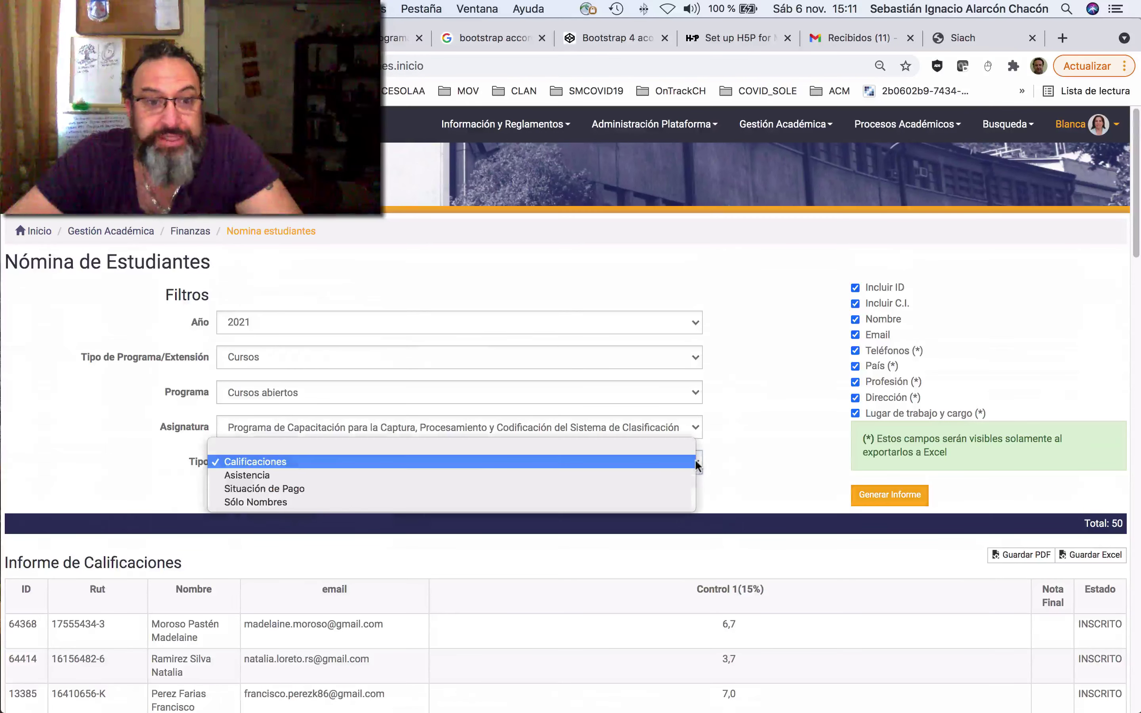
pyautogui.click(670, 485)
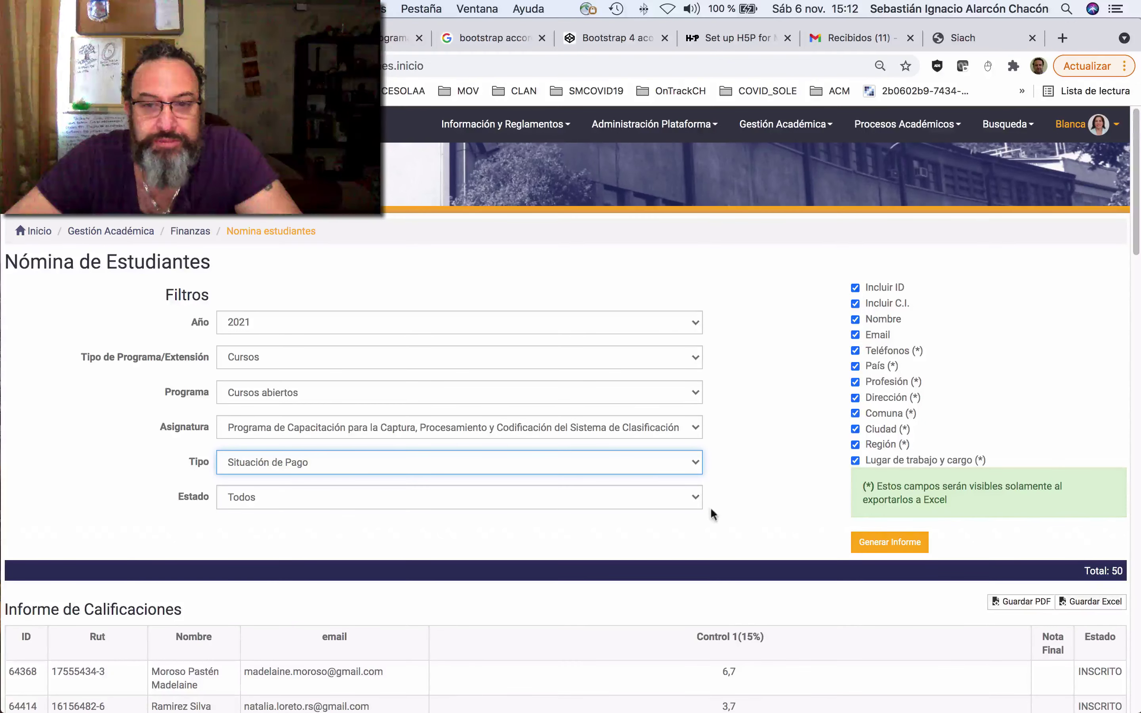
pyautogui.click(890, 542)
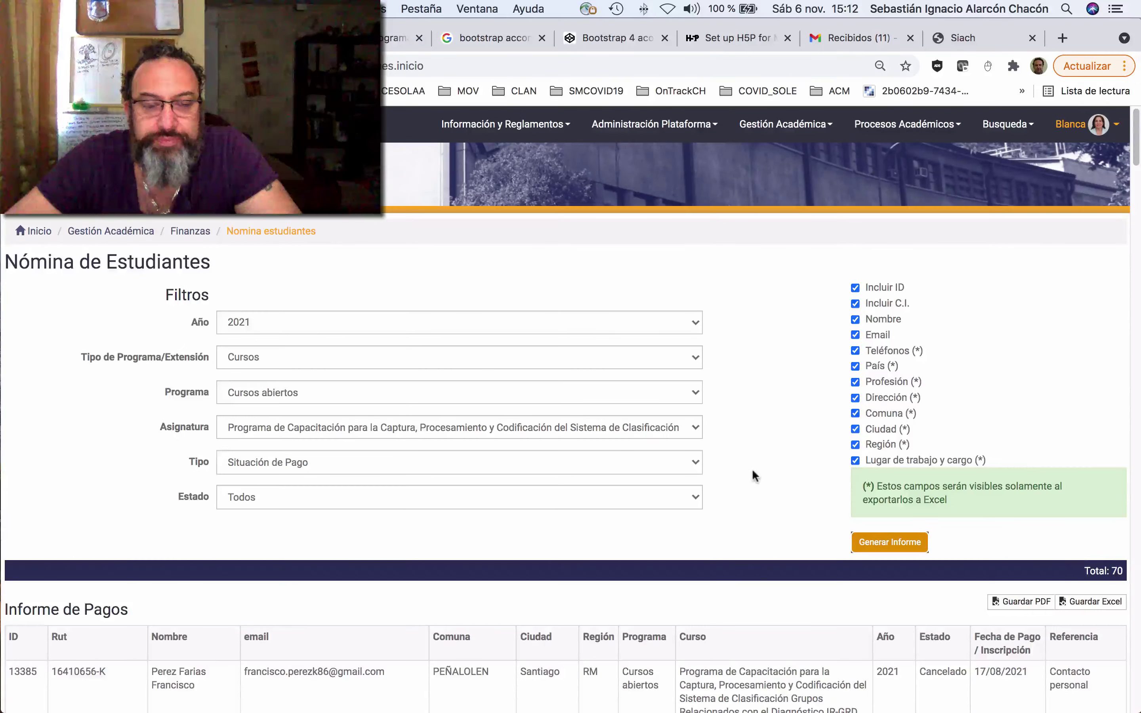
# Examine the Informe de Pagos for each student's payment status, payment or enrolment date and reference source.
pyautogui.scroll(-1, 754, 474)
pyautogui.scroll(-5, 755, 471)
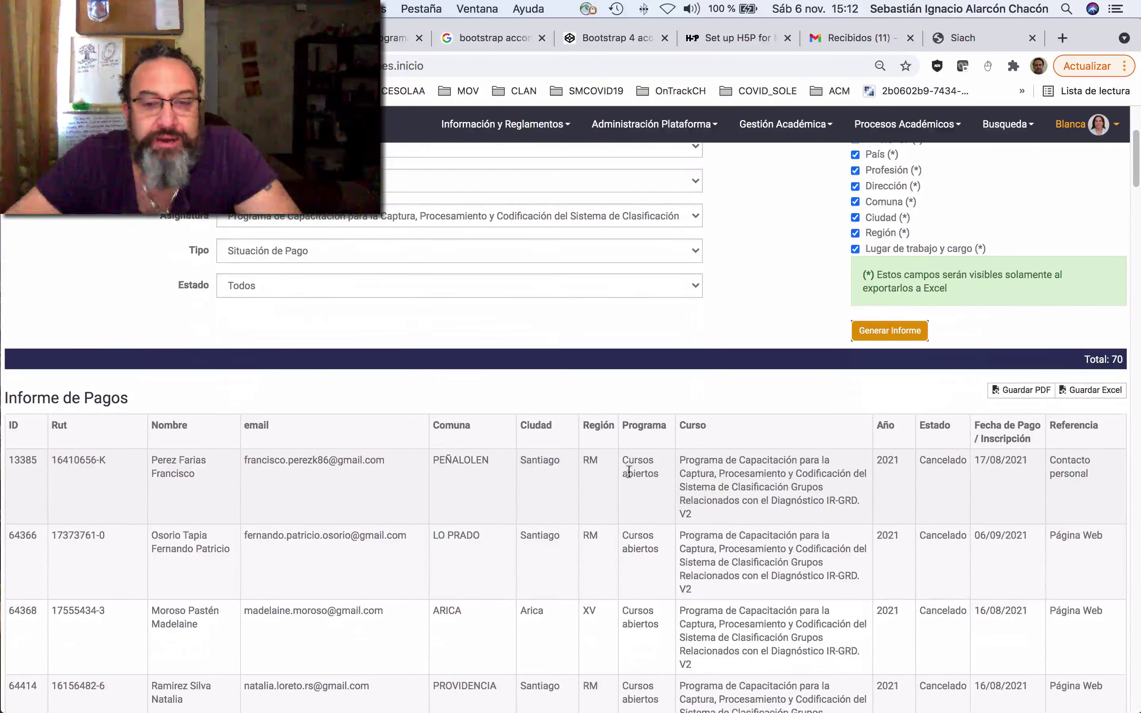
pyautogui.scroll(-1, 630, 472)
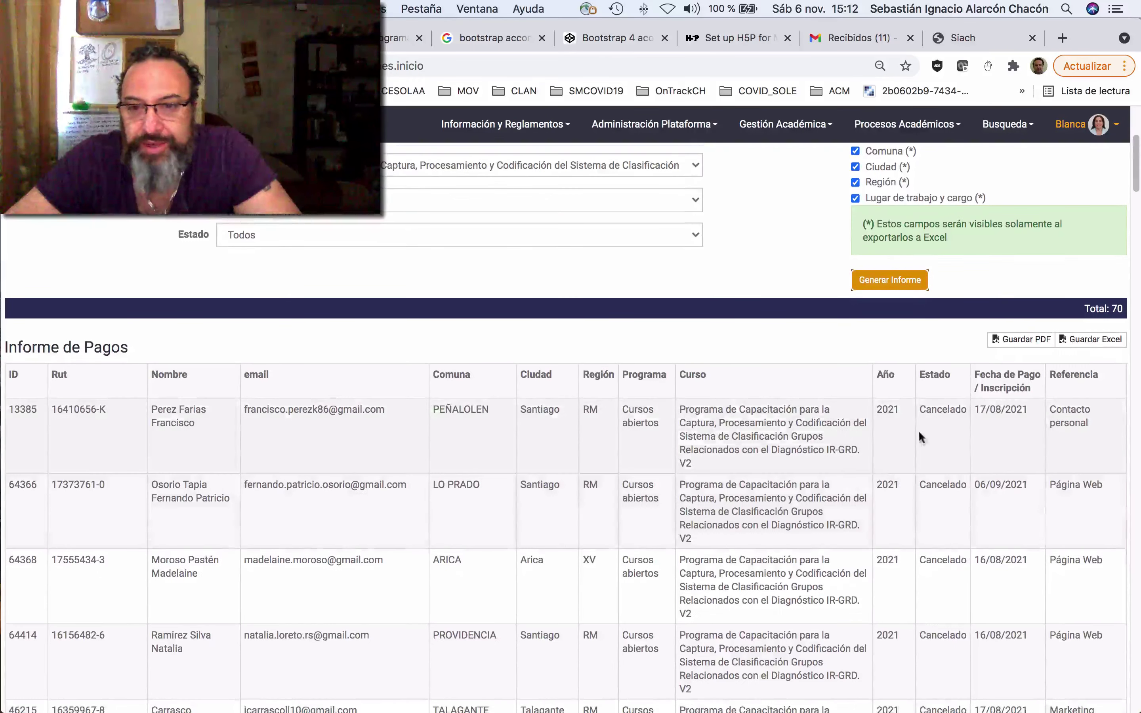
pyautogui.scroll(-2, 934, 409)
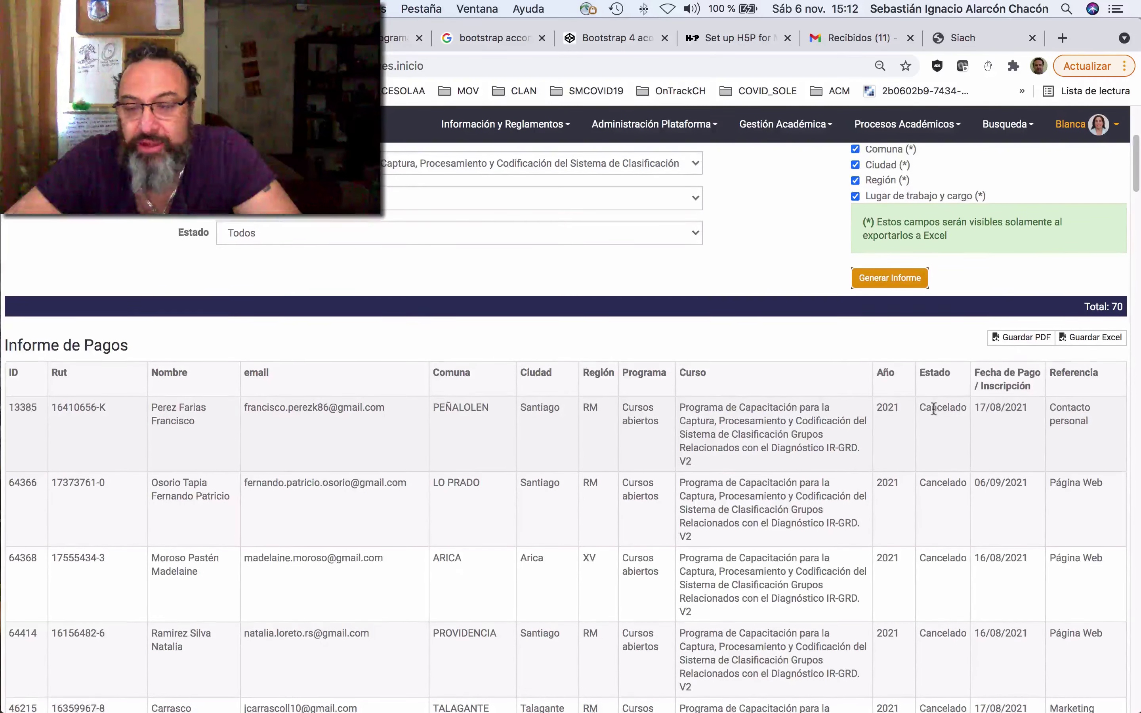
pyautogui.scroll(-15, 948, 427)
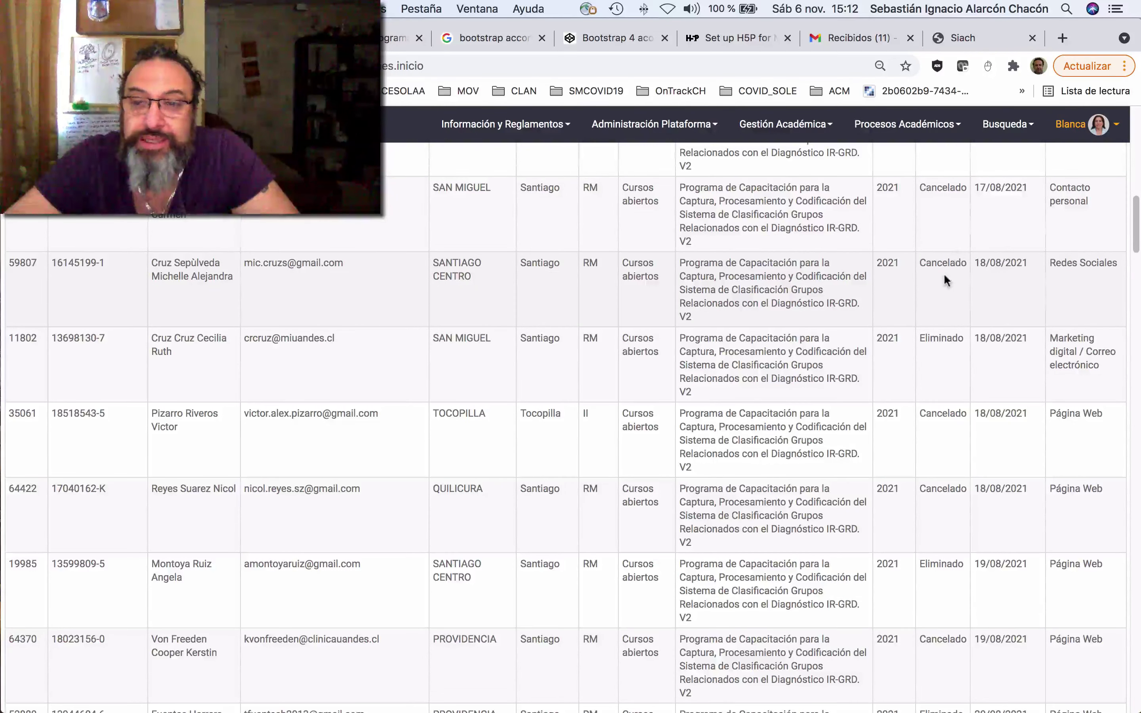
pyautogui.scroll(1, 943, 278)
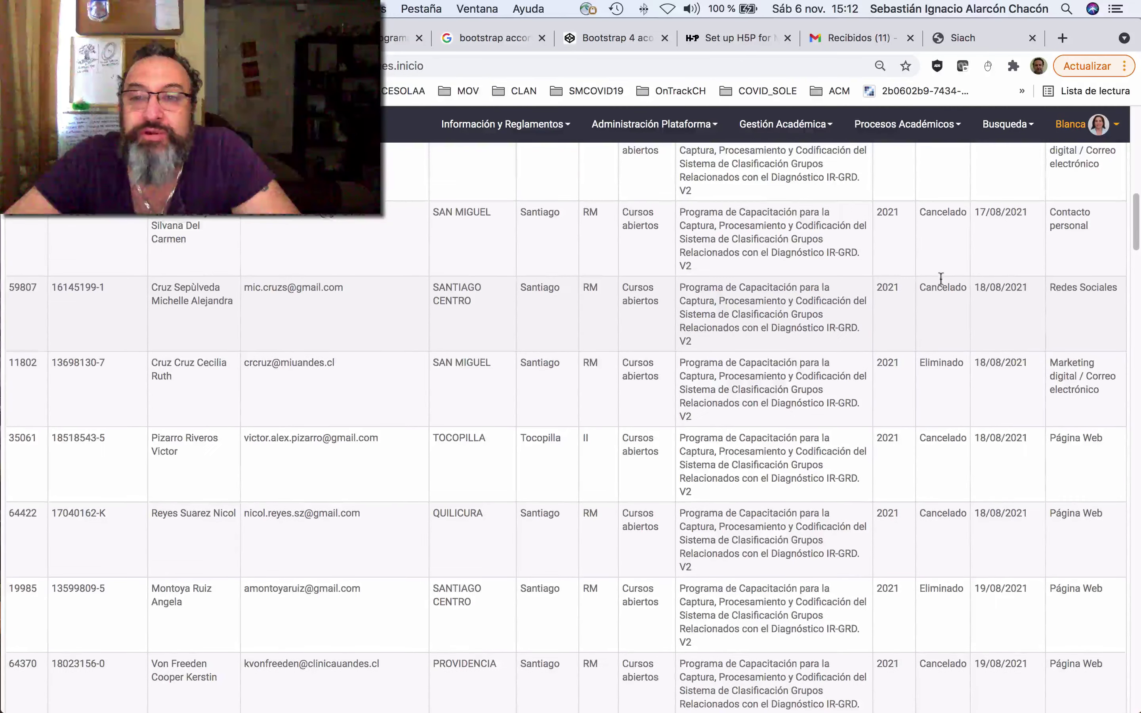
pyautogui.scroll(1, 941, 279)
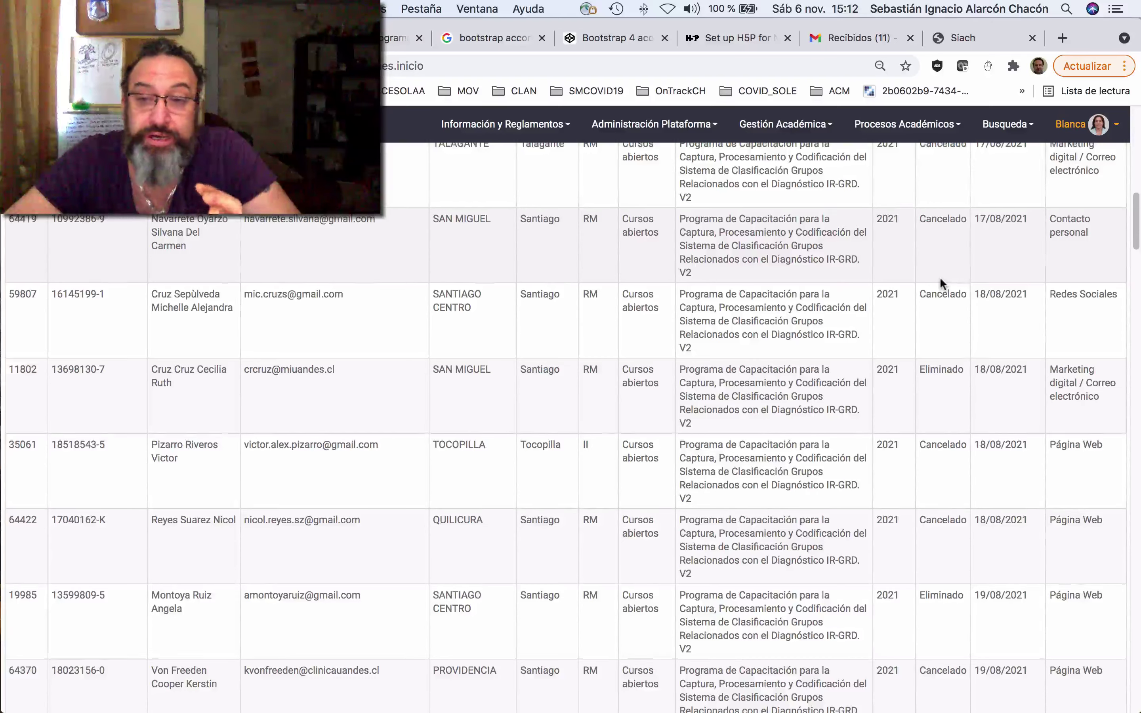
pyautogui.scroll(-1, 940, 278)
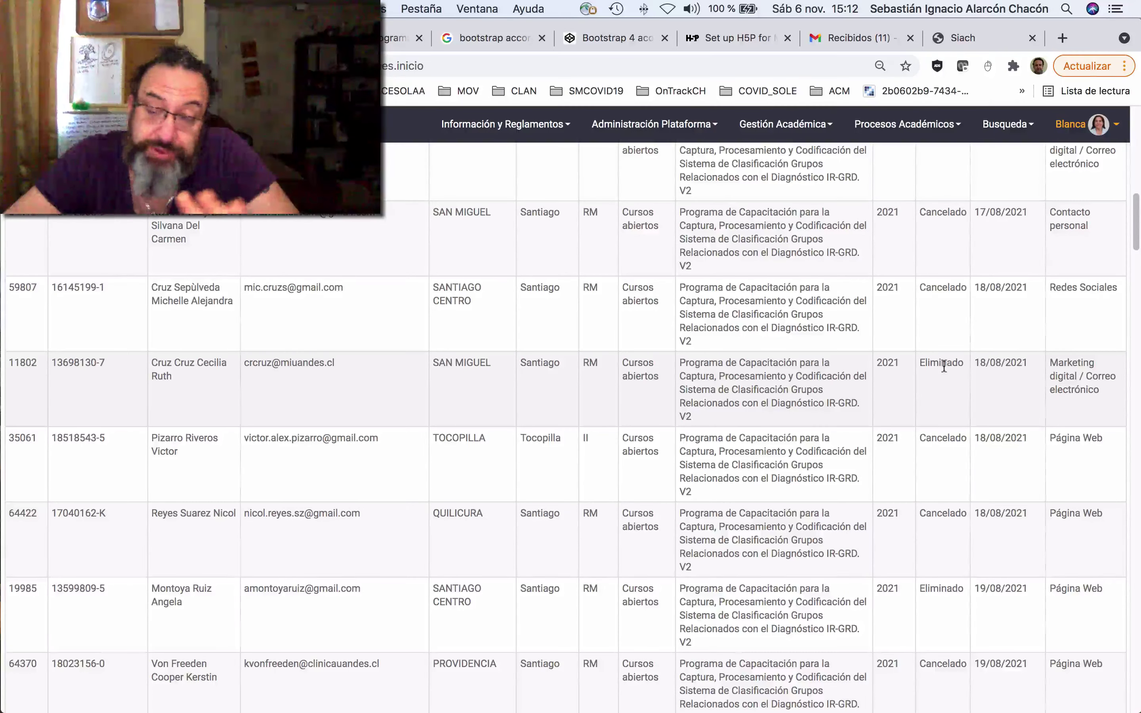
pyautogui.scroll(-10, 940, 374)
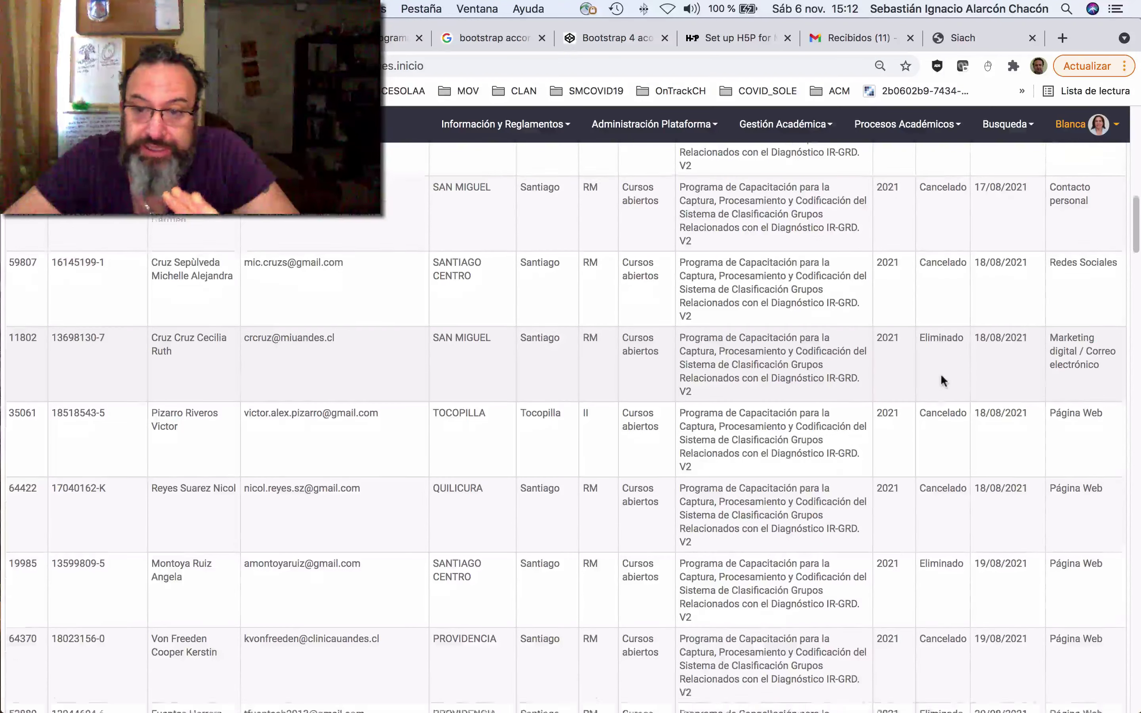
pyautogui.scroll(-20, 938, 394)
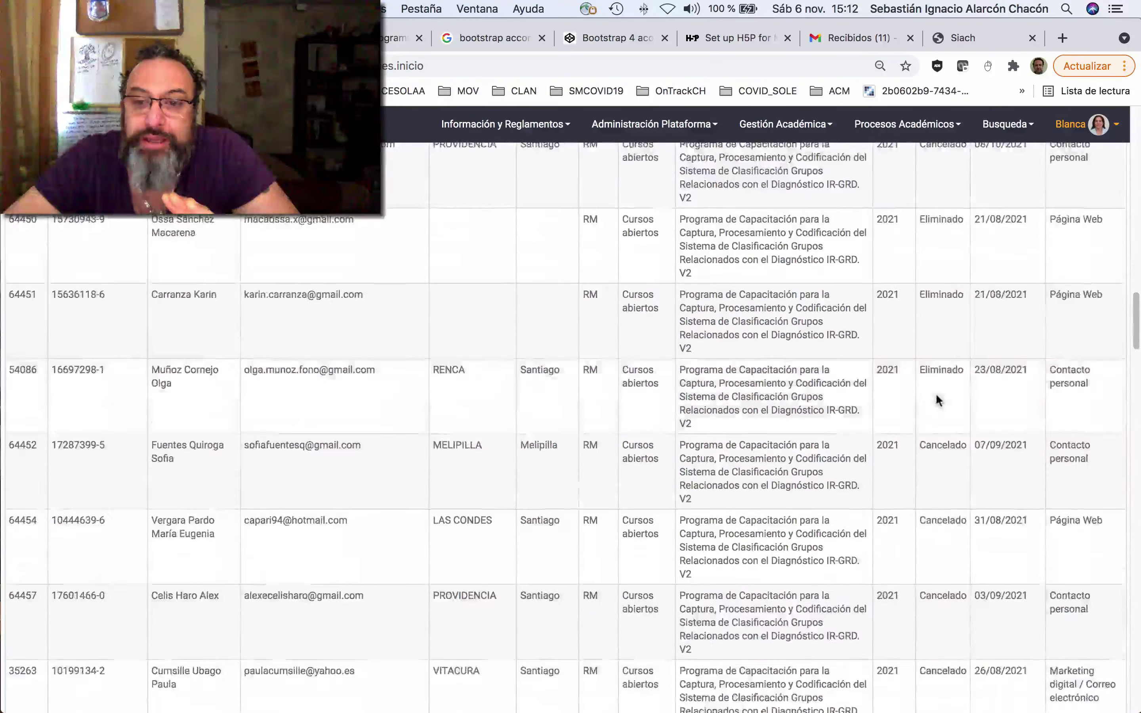
pyautogui.scroll(-17, 938, 399)
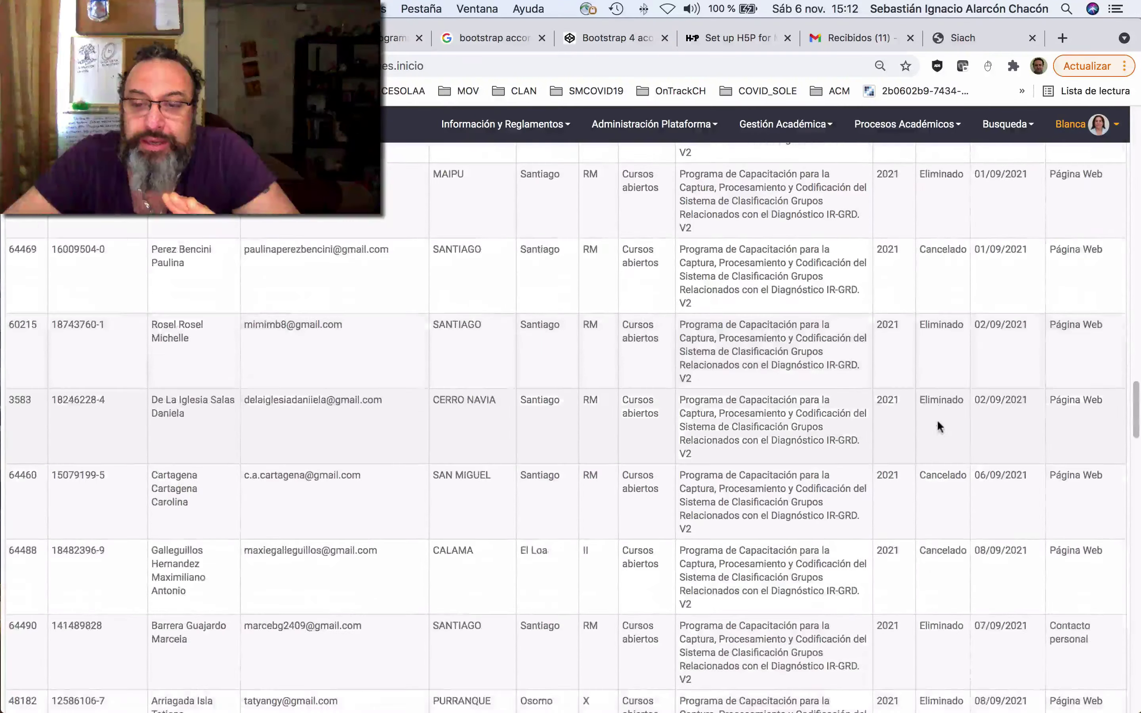
pyautogui.scroll(-10, 962, 360)
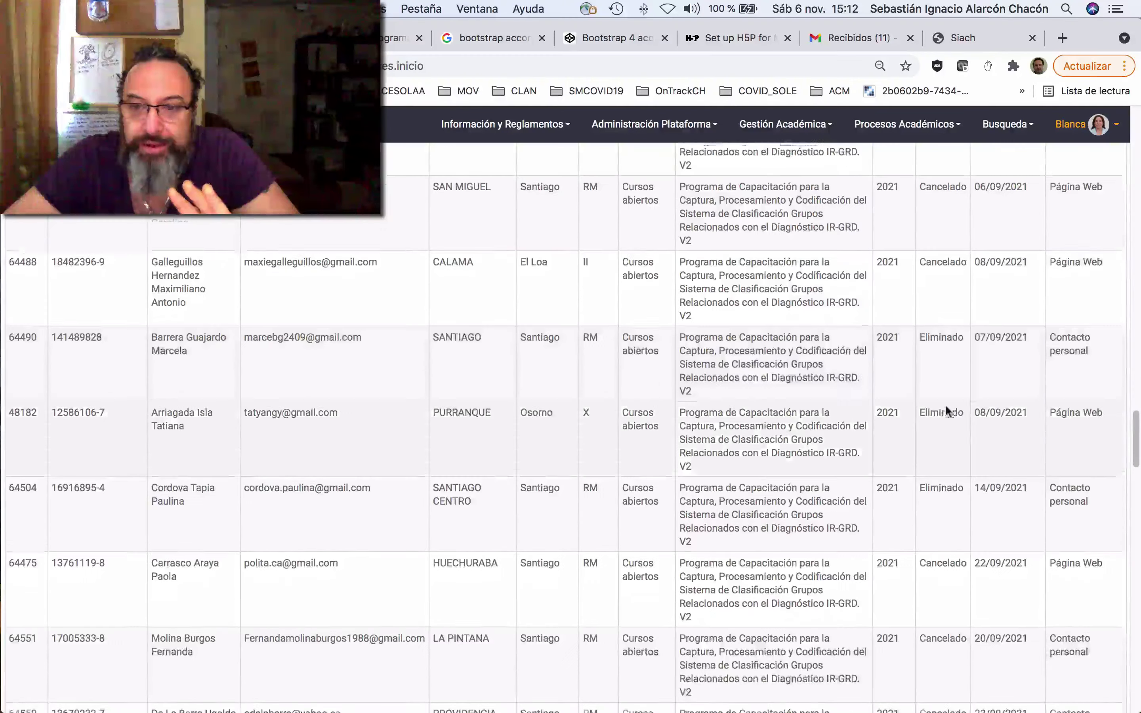
pyautogui.scroll(-20, 949, 456)
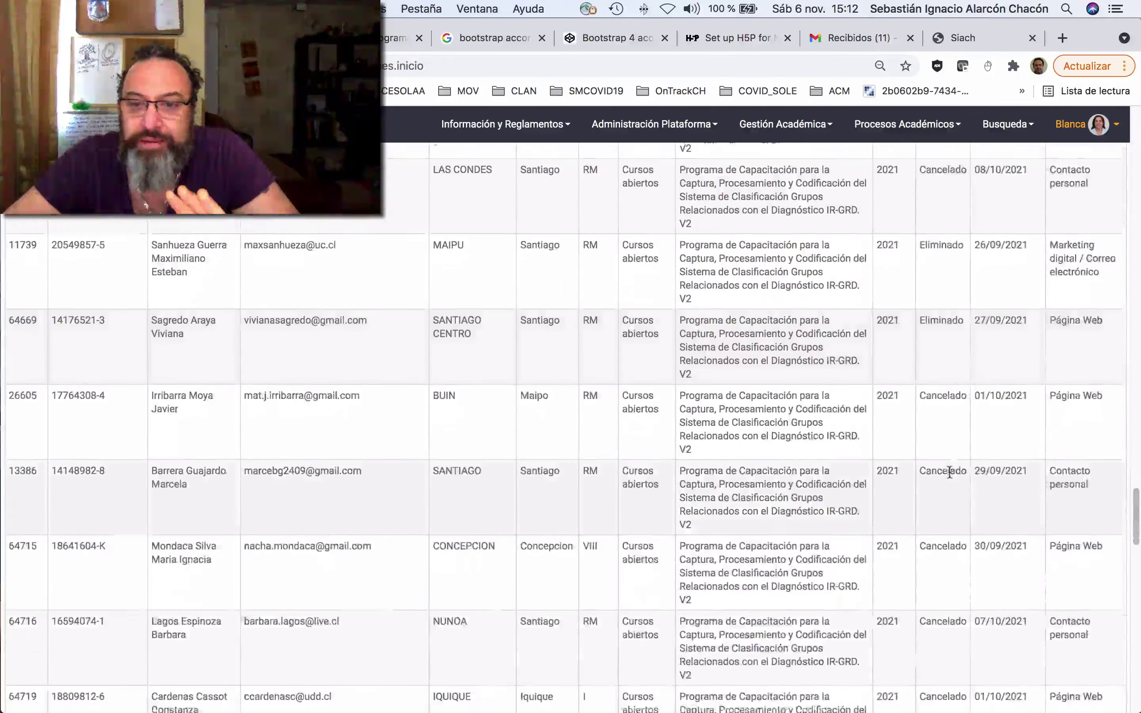
pyautogui.scroll(2, 948, 466)
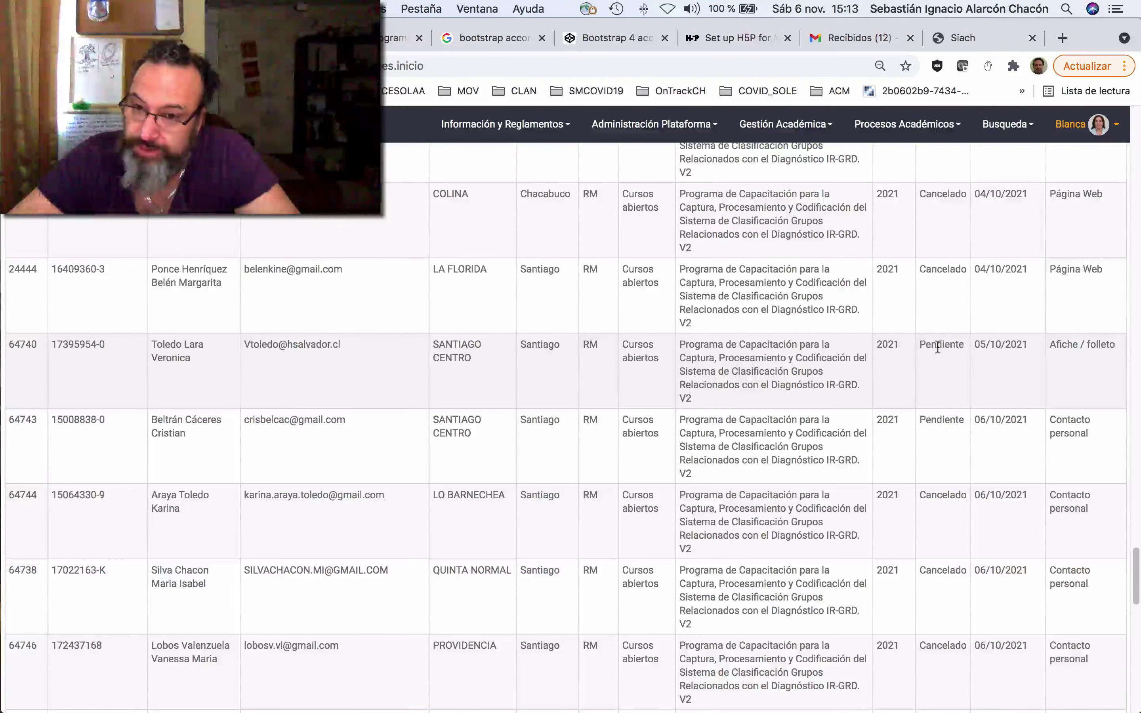
pyautogui.scroll(-9, 939, 347)
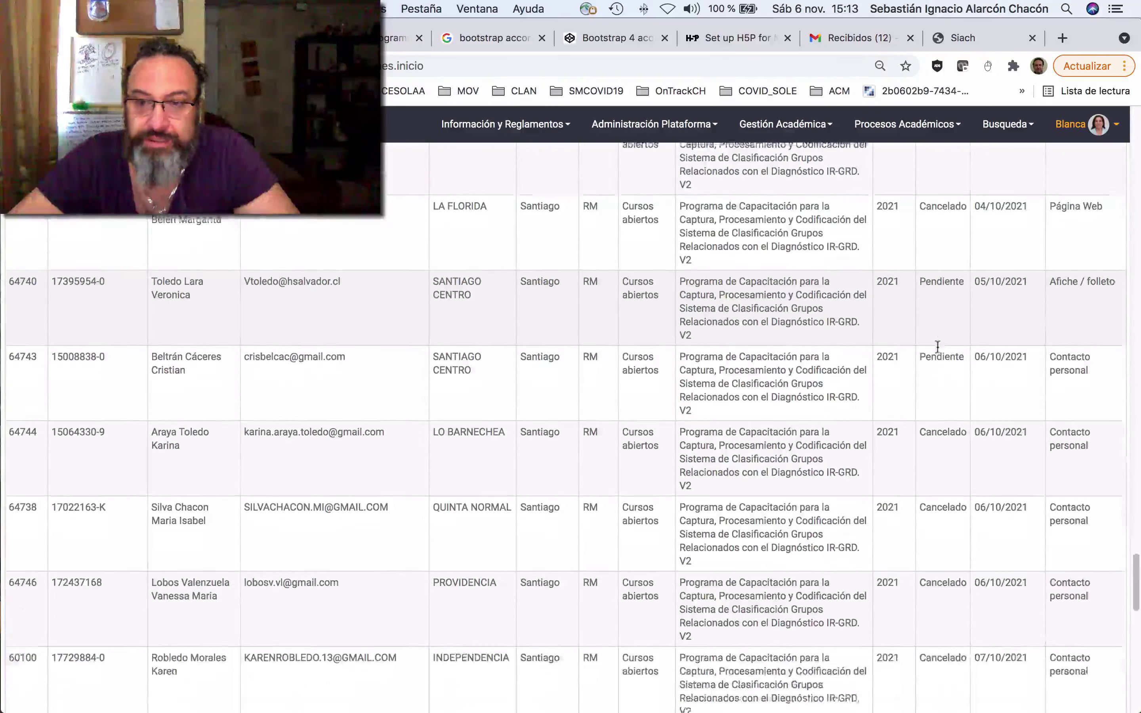
pyautogui.scroll(-1, 938, 347)
pyautogui.scroll(-10, 939, 353)
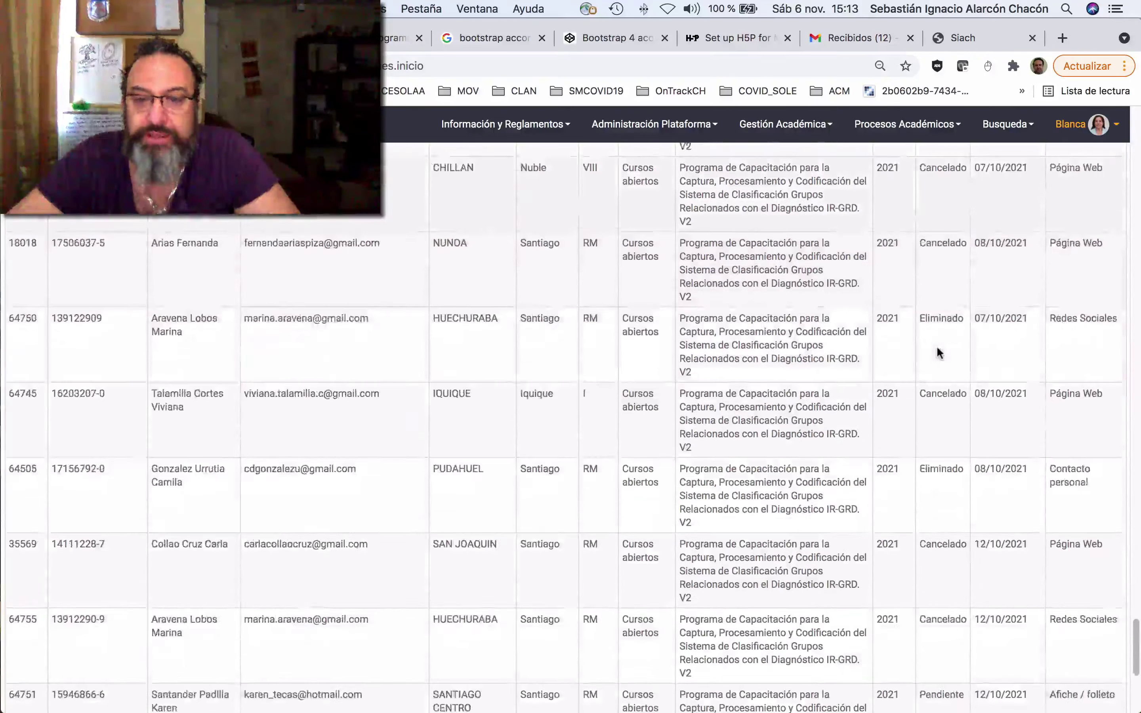
# Generate the Situación de Pago report for the Cursos cerrados course Programa Formación para Ejercer el Rol de Secretariado en Cursos con uso de plataforma educativa ESP-UTIE.
pyautogui.scroll(15, 938, 362)
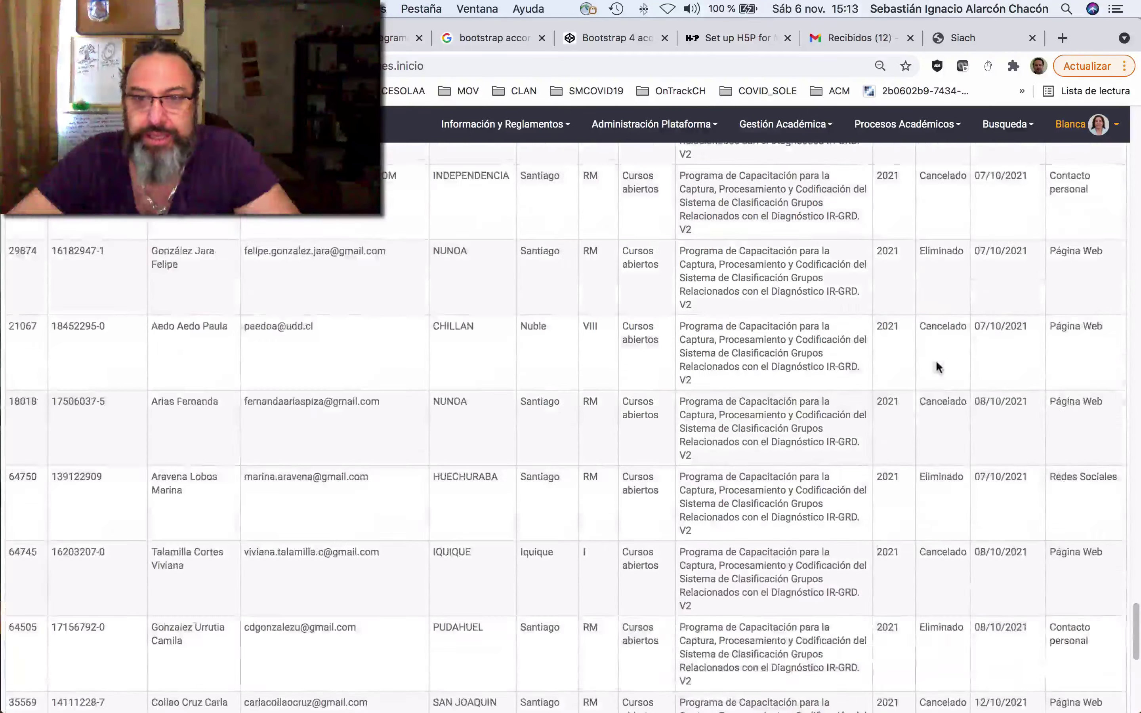
pyautogui.scroll(20, 936, 361)
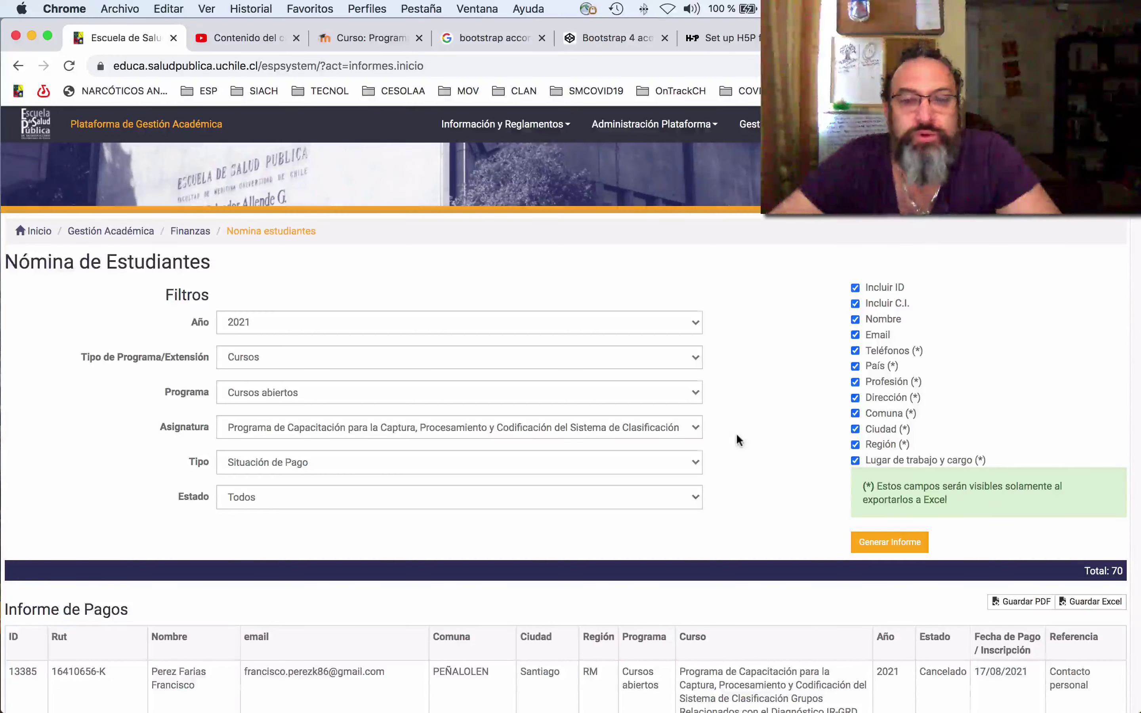
pyautogui.scroll(-1, 737, 435)
pyautogui.scroll(-1, 737, 435)
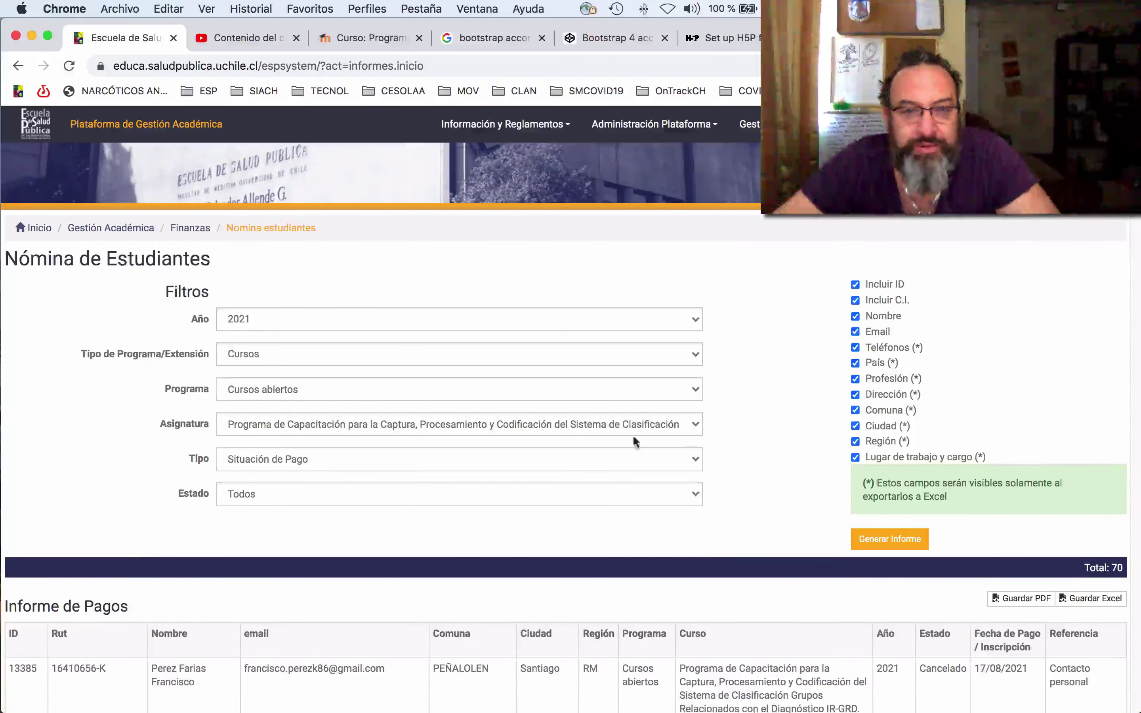
pyautogui.click(629, 388)
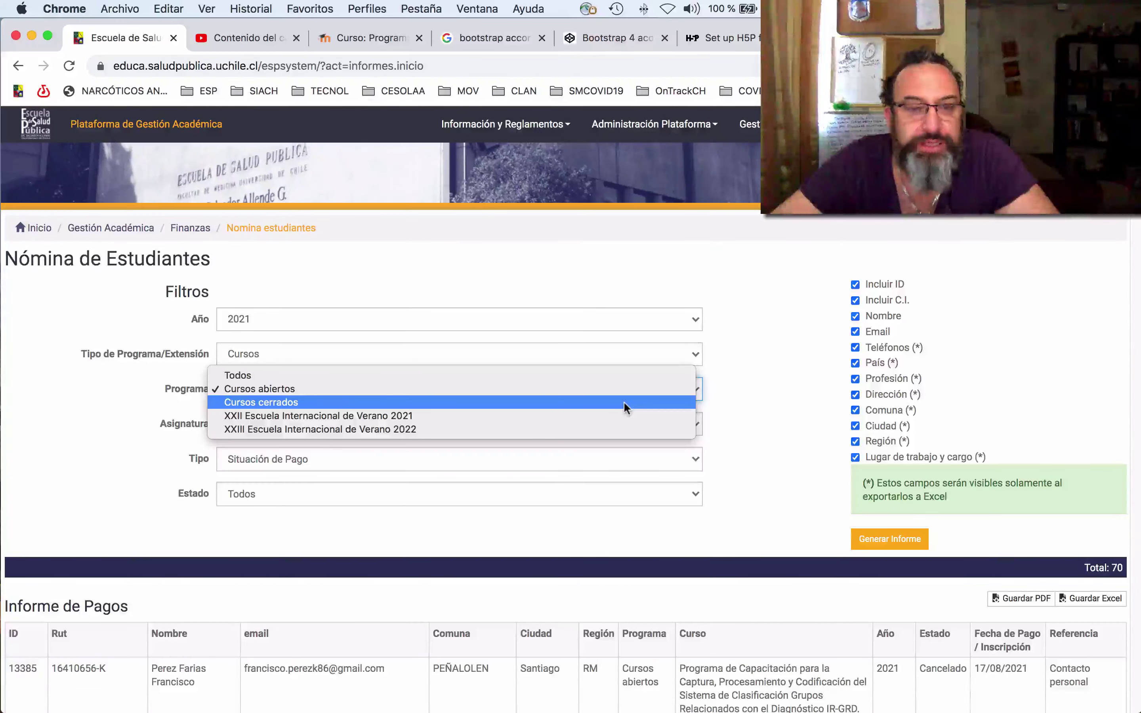
pyautogui.click(624, 402)
pyautogui.click(586, 419)
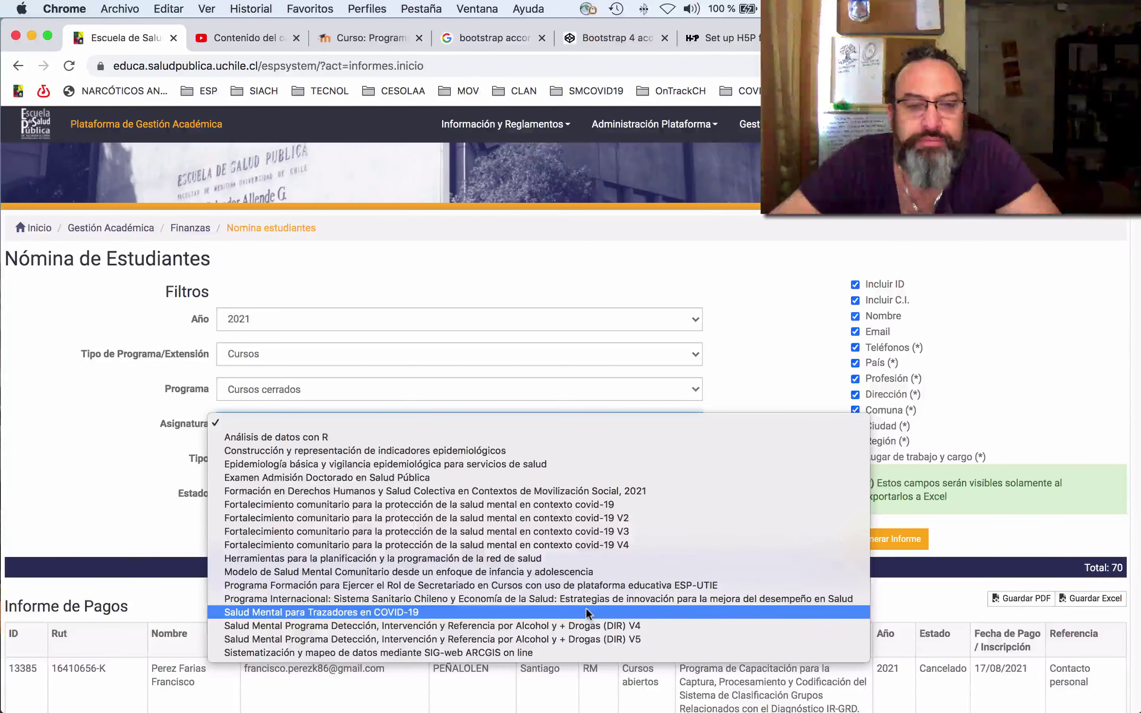
pyautogui.click(615, 586)
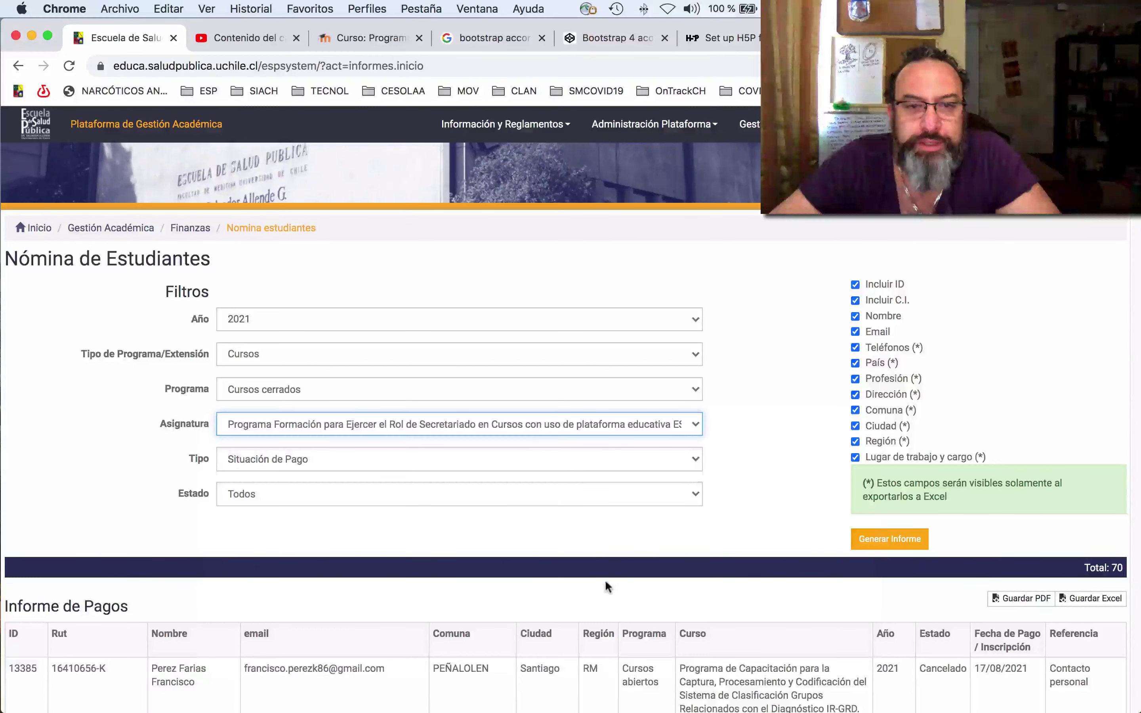
pyautogui.click(743, 485)
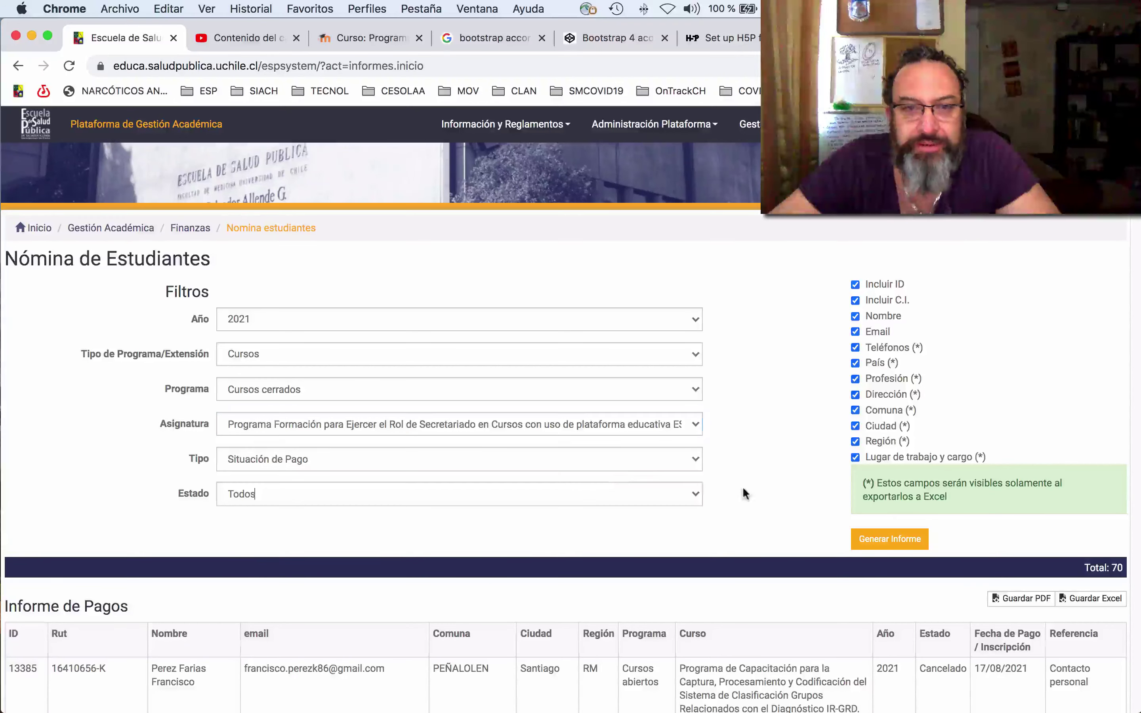
pyautogui.click(896, 540)
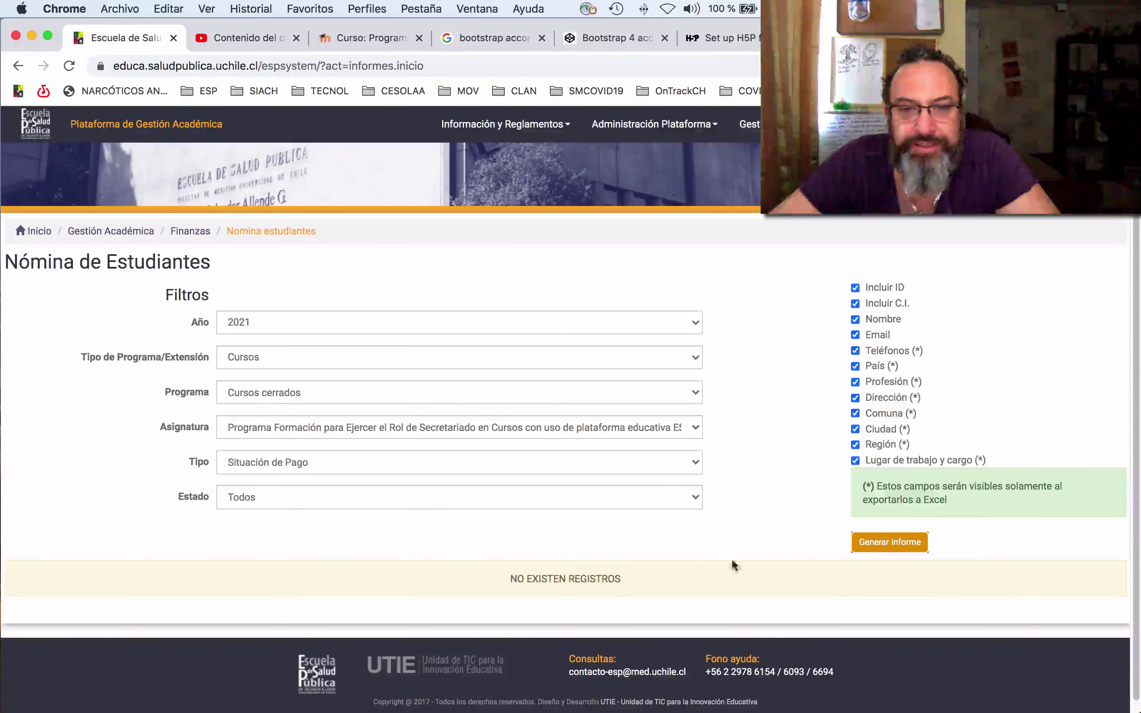